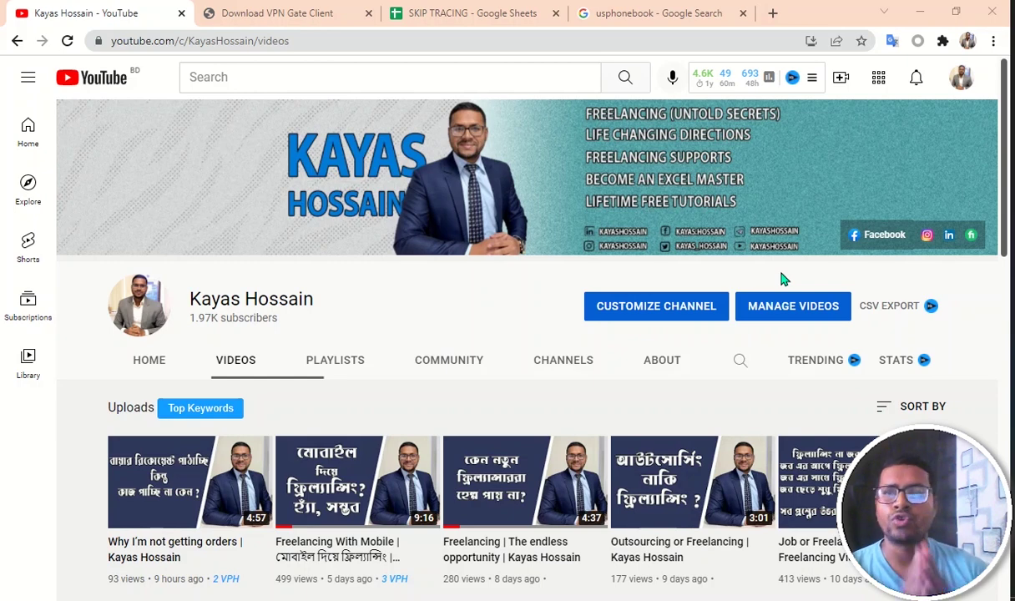
# Review the VPN Gate Client download page and the Google results for "softether vpn" that lead to it.
pyautogui.click(320, 14)
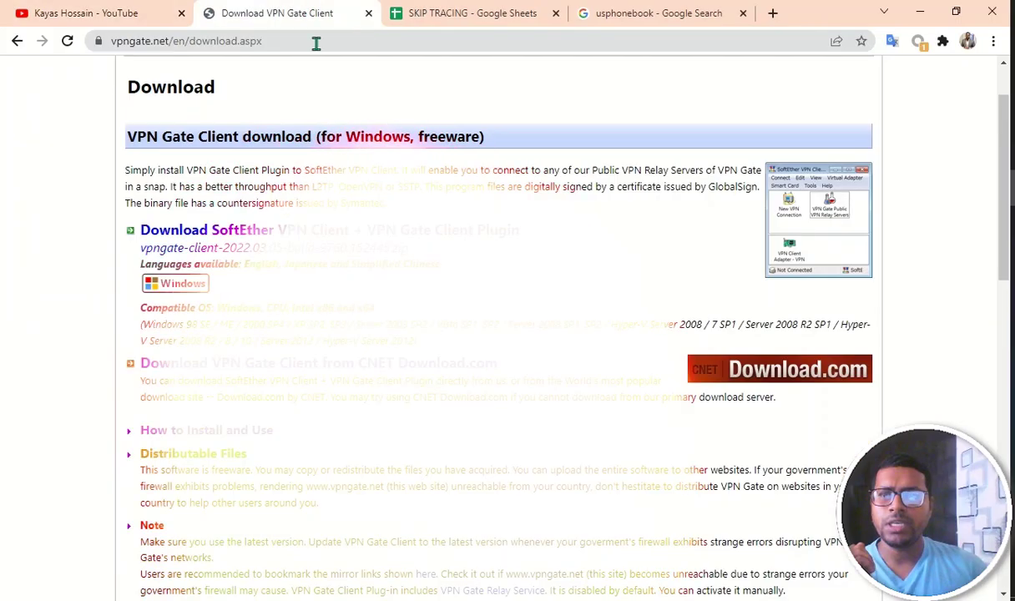
pyautogui.scroll(1, 488, 273)
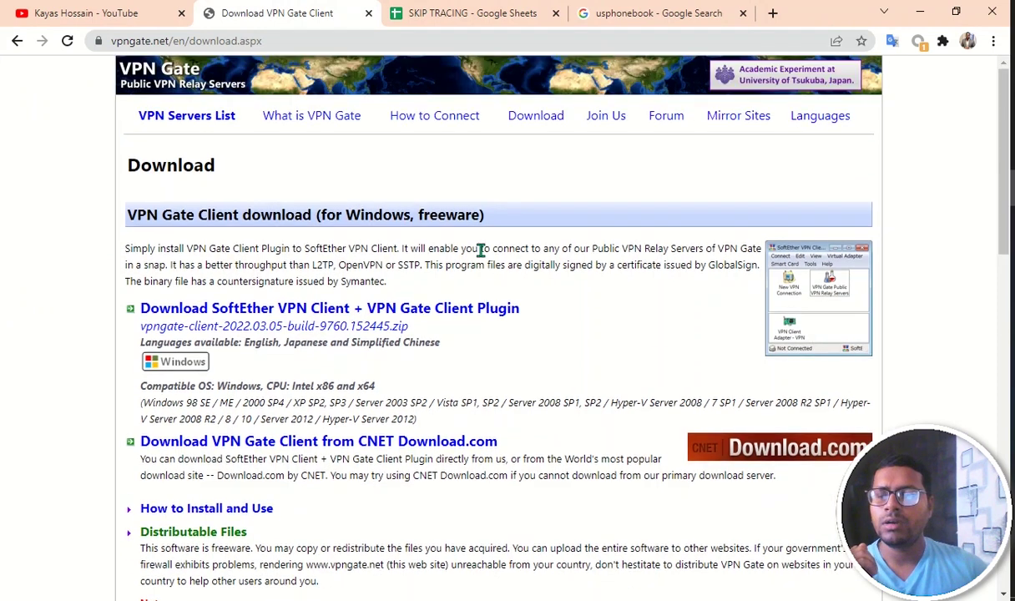
pyautogui.click(17, 41)
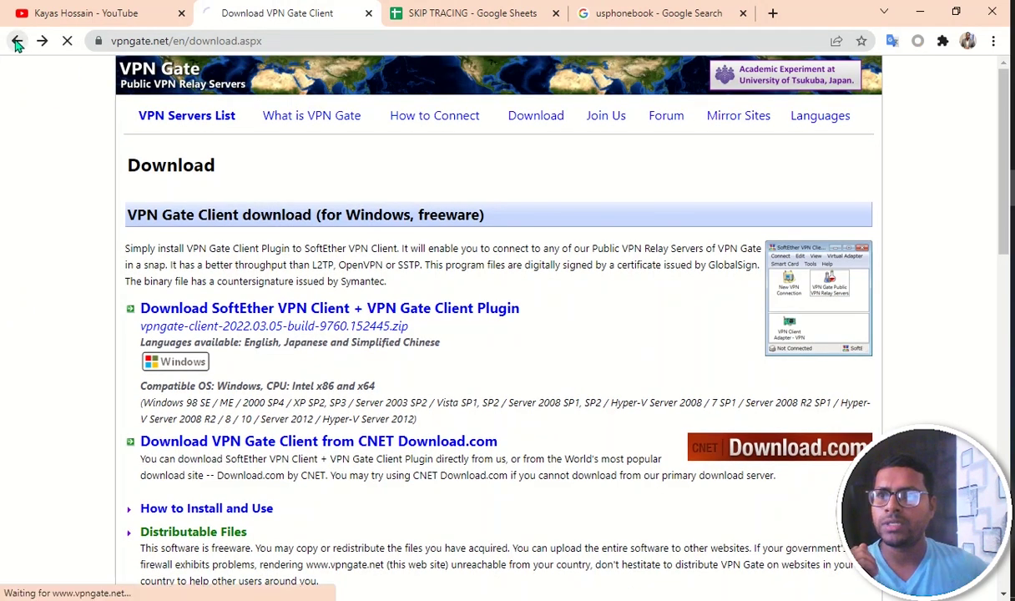
pyautogui.scroll(3, 329, 267)
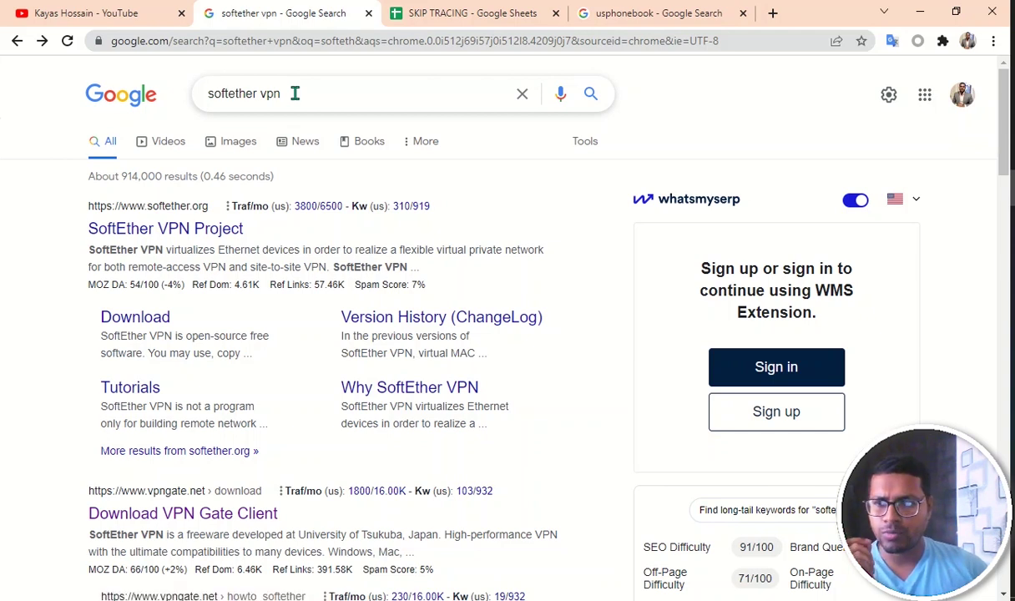
pyautogui.scroll(-2, 295, 93)
pyautogui.moveTo(138, 380)
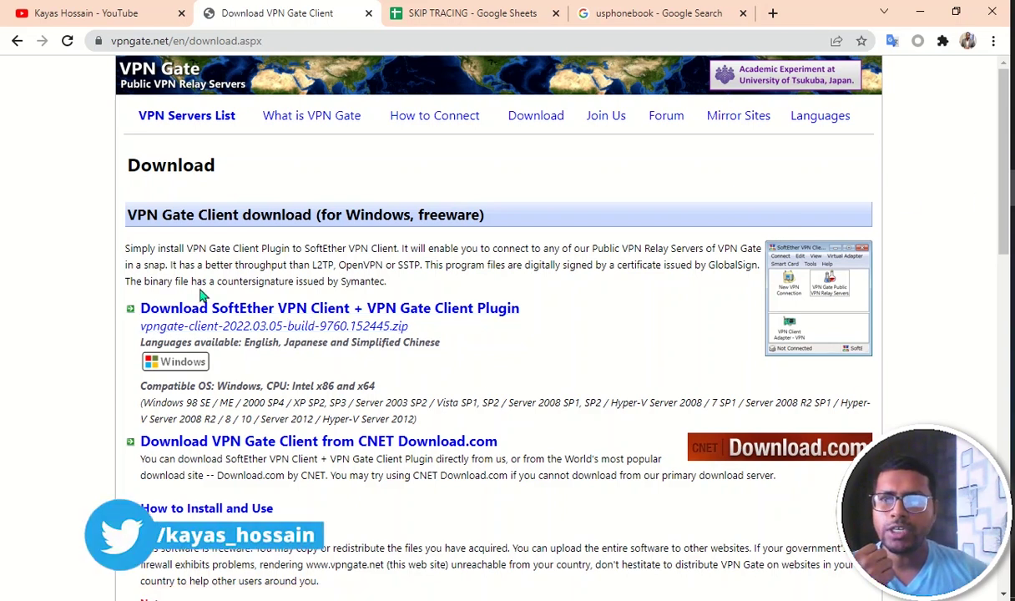
# Switch to File Explorer and bring up the Skip Tracing folder on the Works (E:) drive.
pyautogui.moveTo(1011, 307)
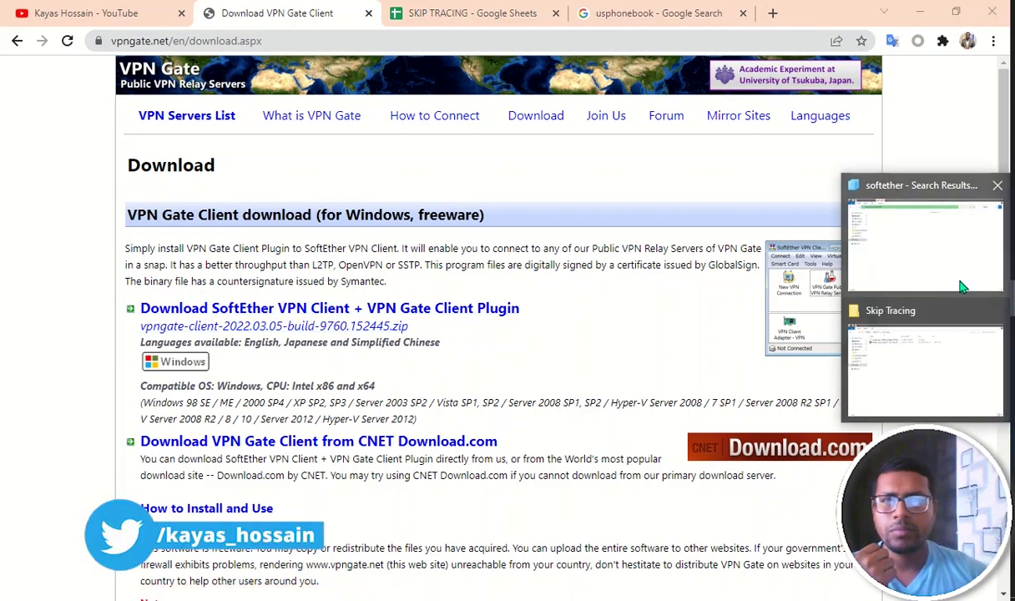
pyautogui.click(919, 262)
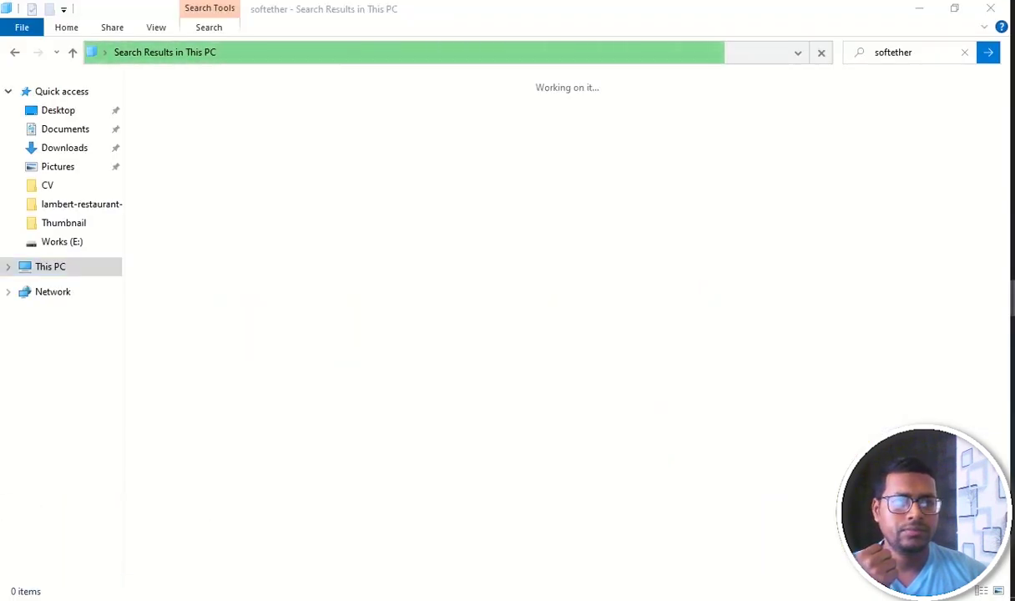
pyautogui.moveTo(1007, 340)
pyautogui.click(861, 339)
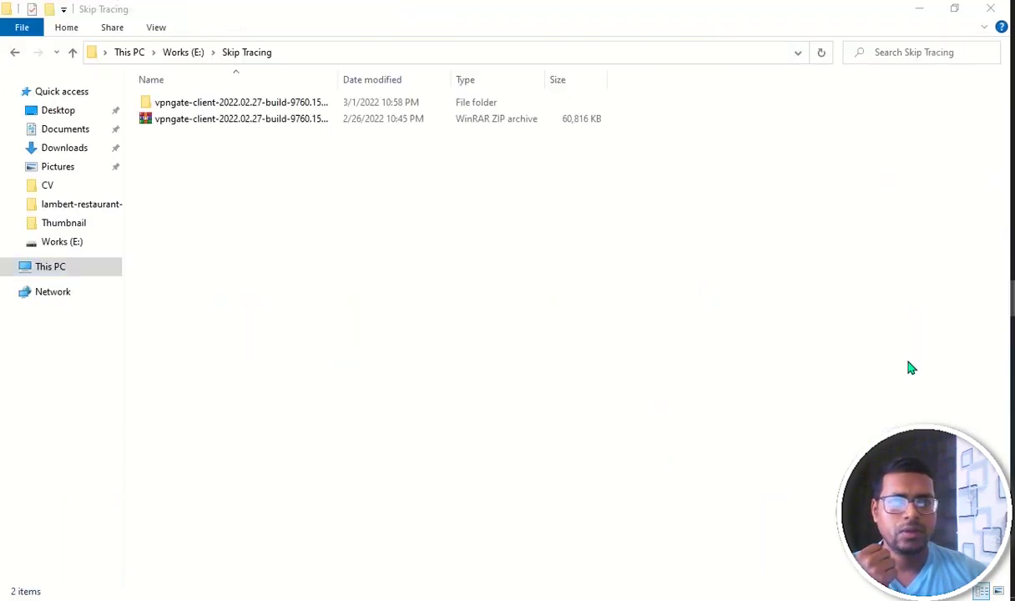
pyautogui.click(181, 124)
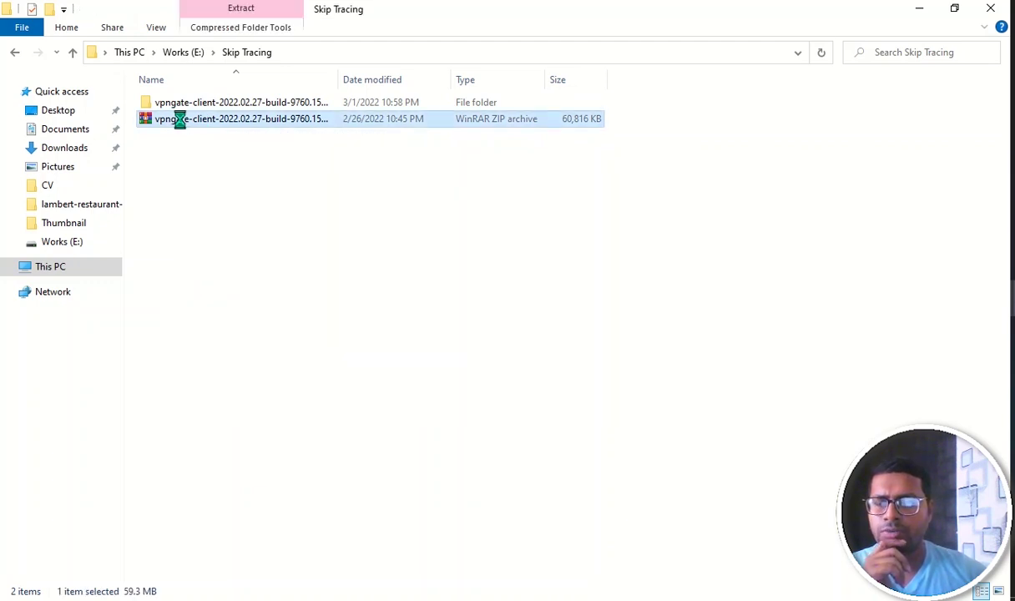
pyautogui.rightClick(179, 119)
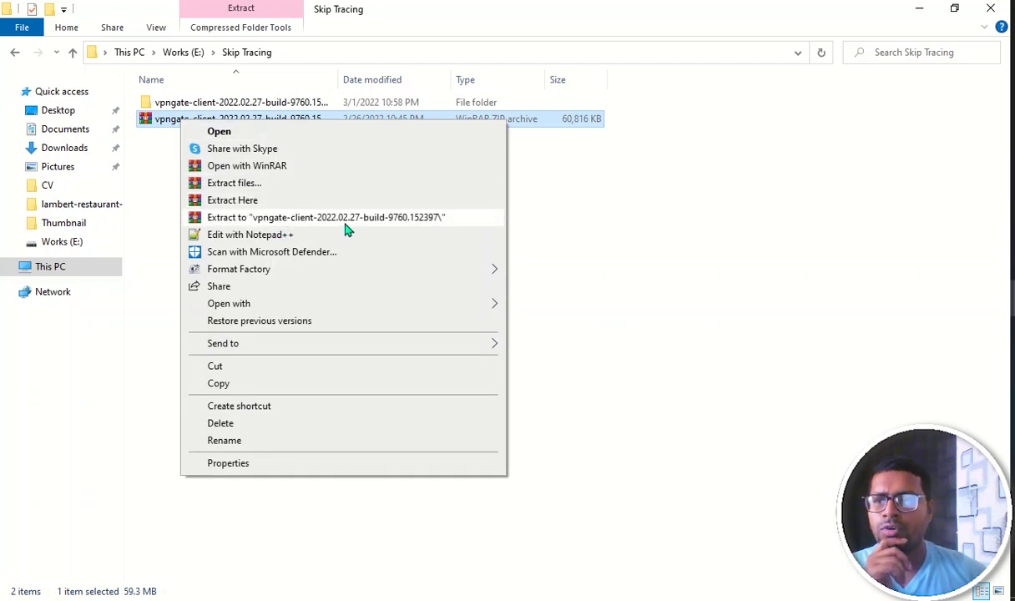
pyautogui.click(605, 197)
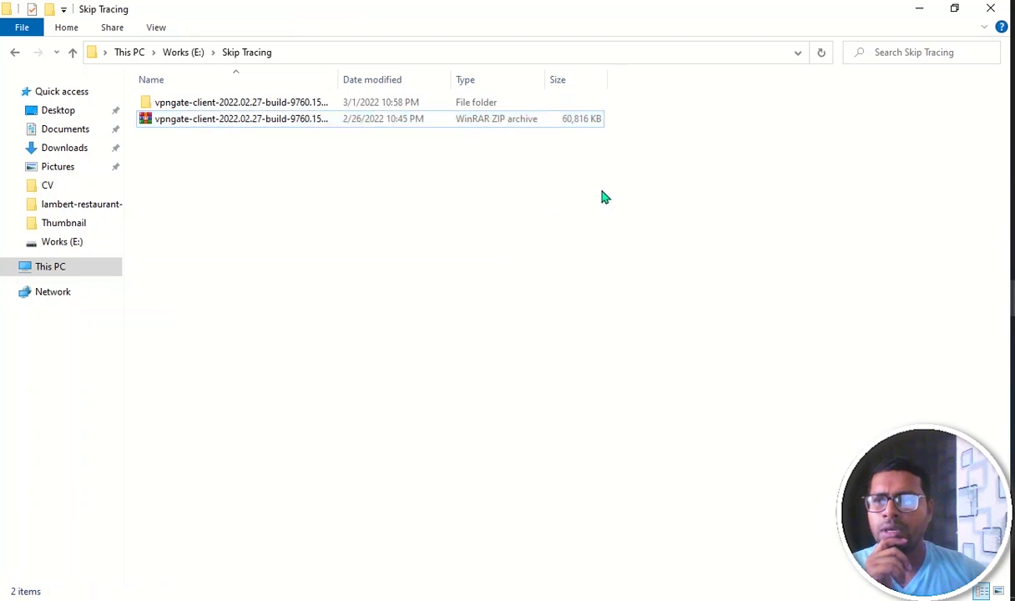
# Open the extracted vpngate-client-2022.02.27-build-9760.152397 folder and launch the vpngate-client-v4.38-9760 installer.
pyautogui.click(215, 102)
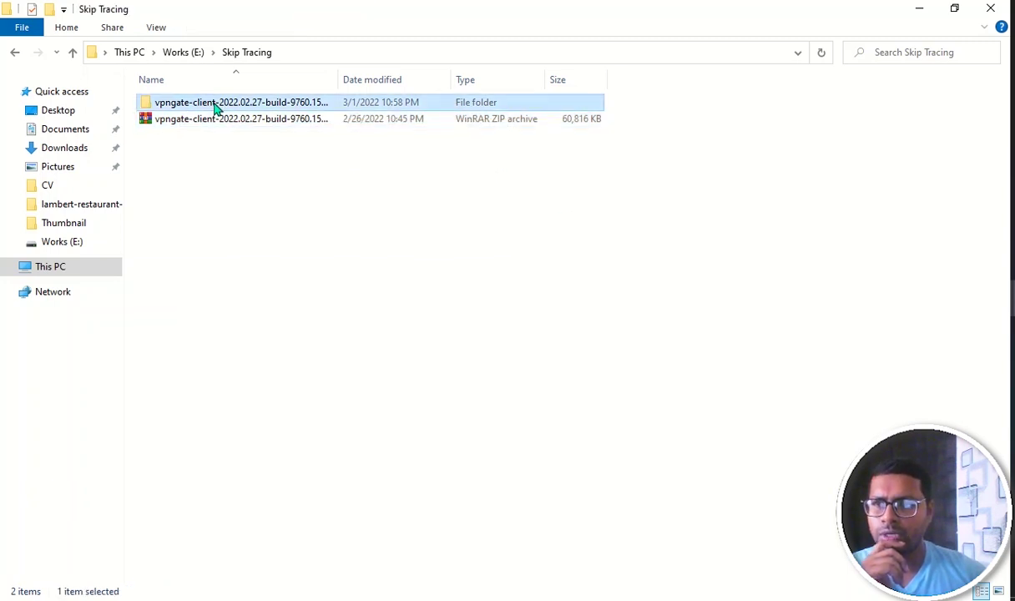
pyautogui.doubleClick(214, 103)
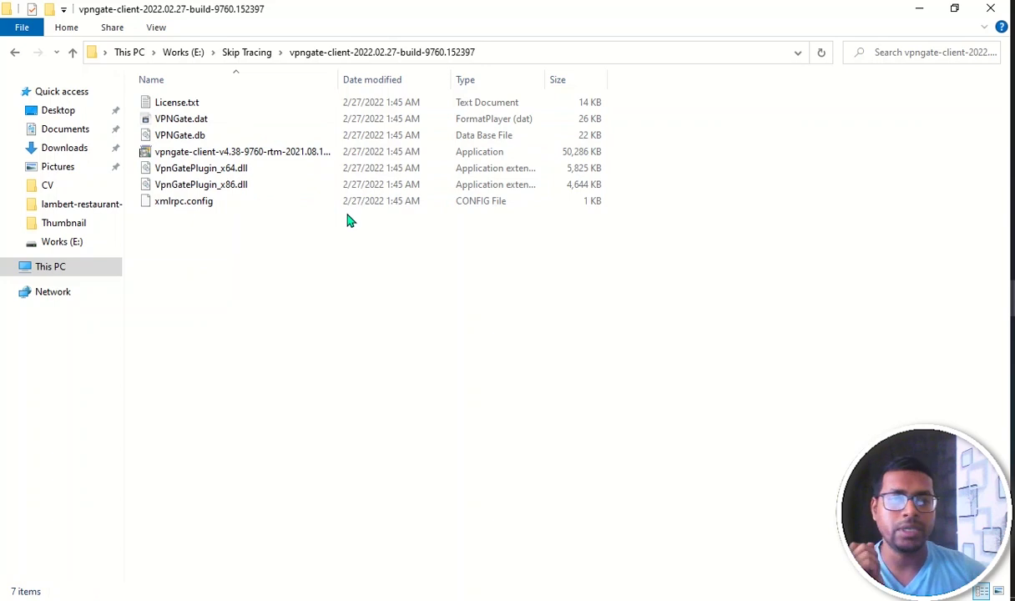
pyautogui.doubleClick(206, 159)
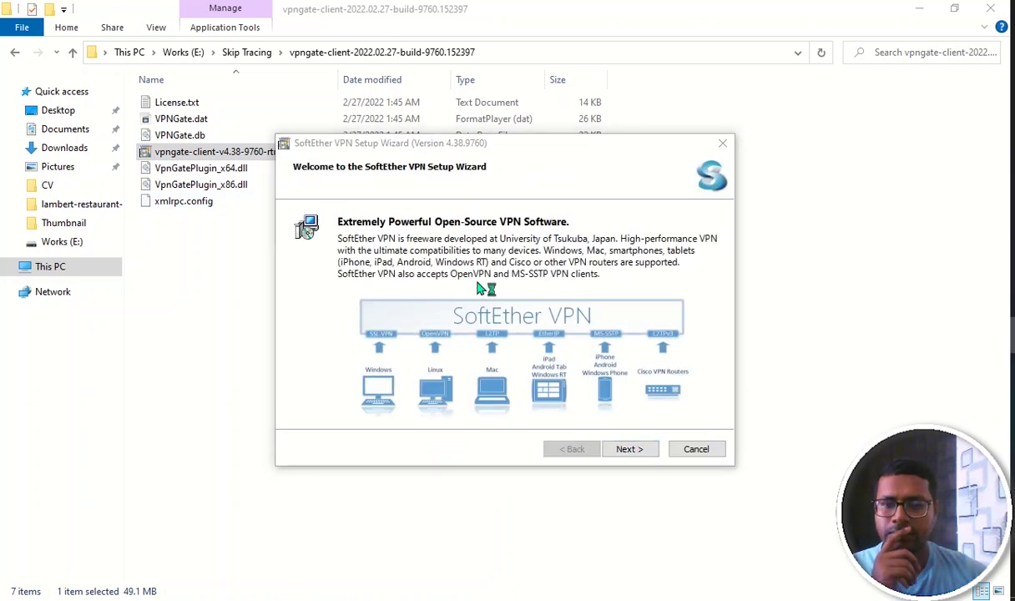
# Choose SoftEther VPN Client as the software component to install in the setup wizard.
pyautogui.click(596, 451)
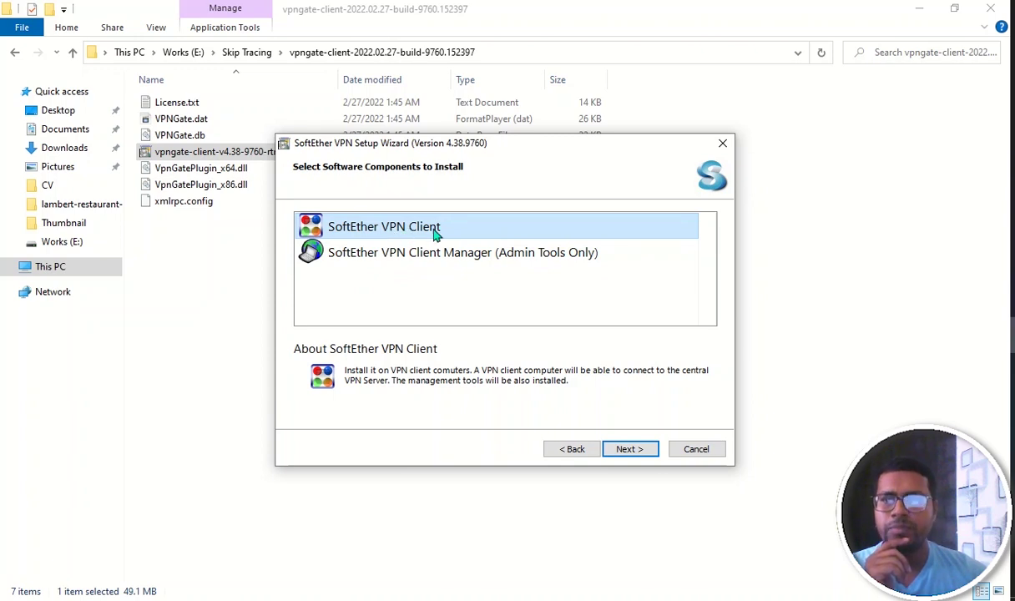
pyautogui.click(631, 451)
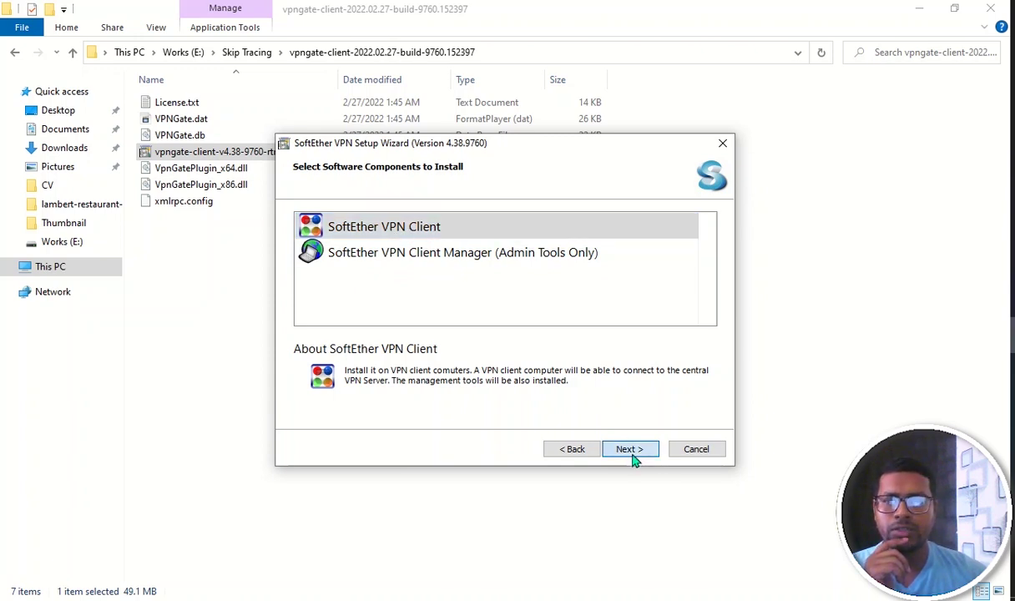
pyautogui.click(630, 451)
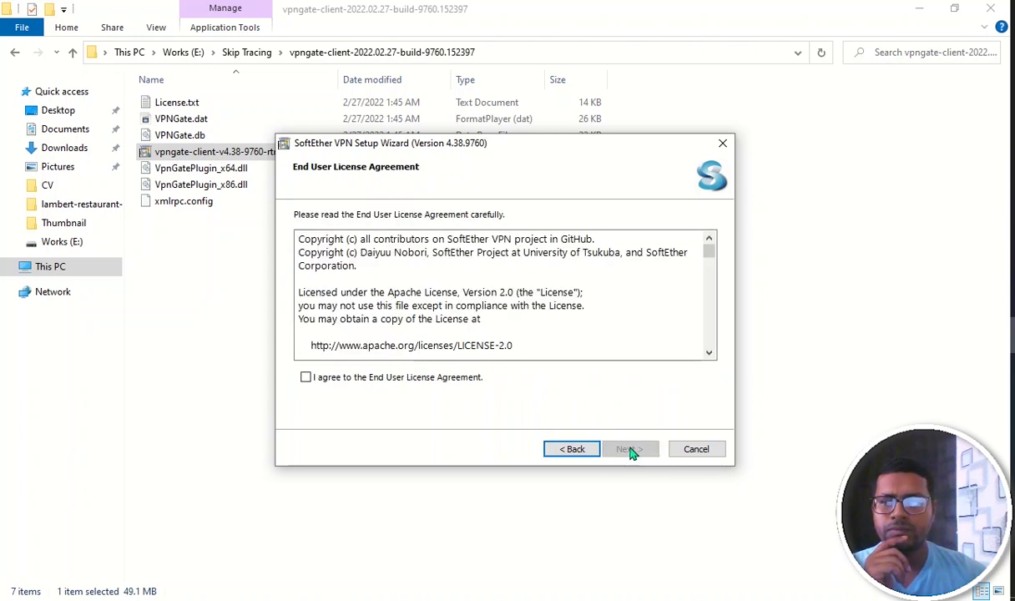
# Accept the End User License Agreement and install SoftEther VPN Client to C:\Program Files\SoftEther VPN Client.
pyautogui.click(306, 378)
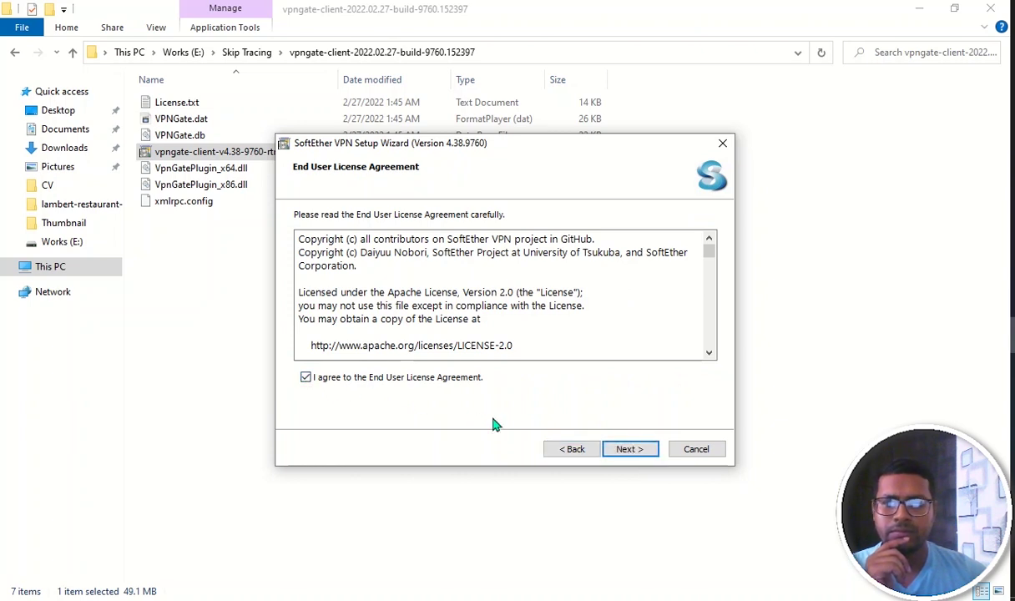
pyautogui.click(619, 451)
pyautogui.click(621, 451)
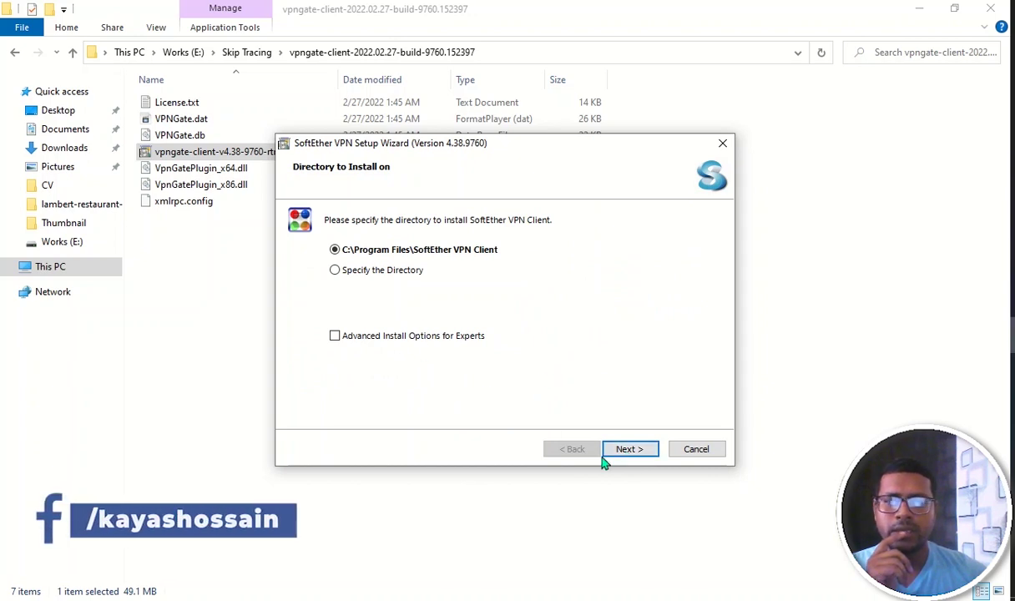
pyautogui.click(643, 456)
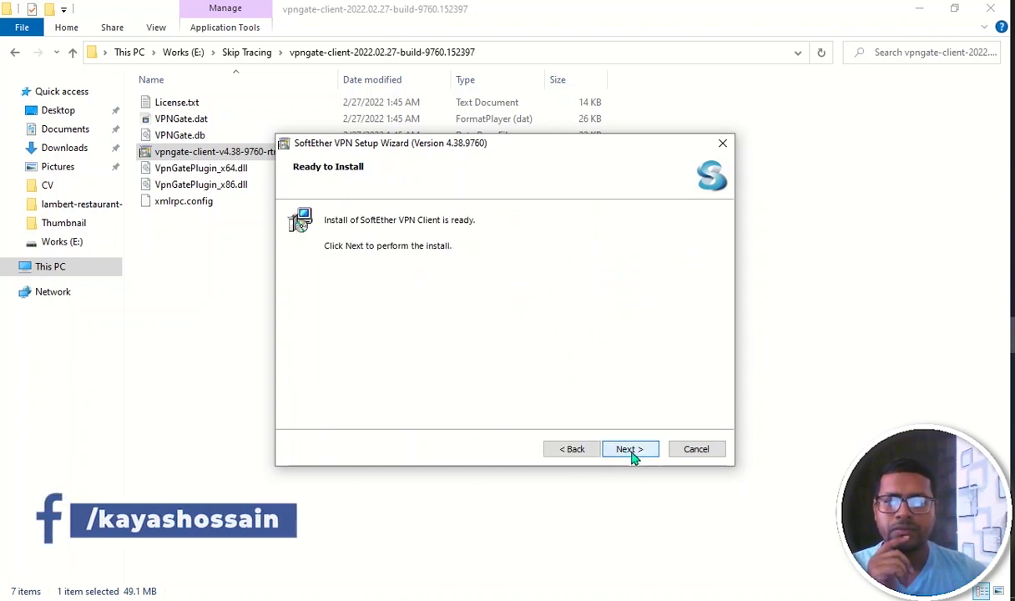
pyautogui.click(643, 455)
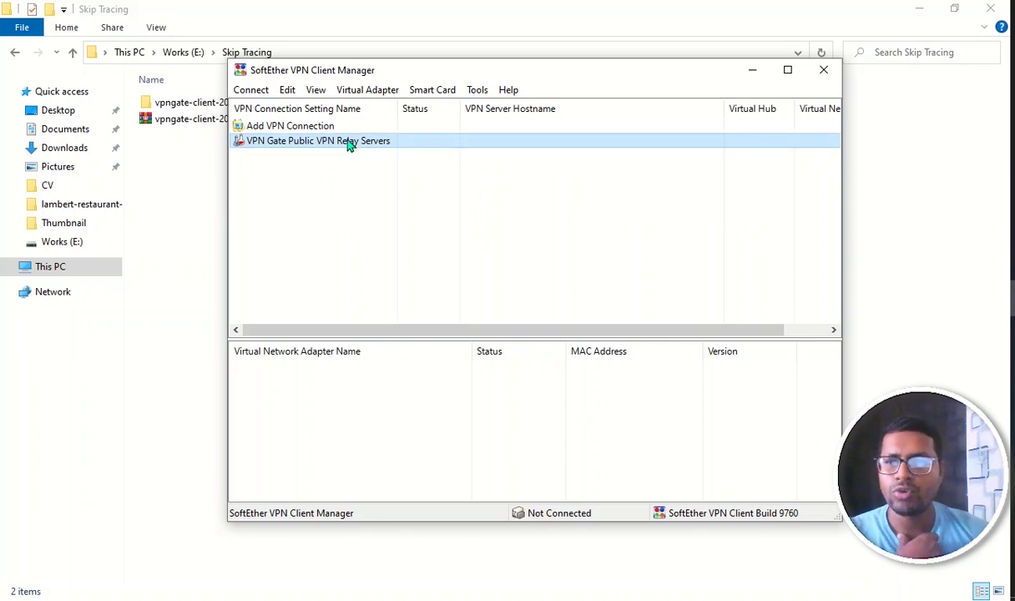
# Connect to the United States server rushmore1.opengw.net from the VPN Gate public relay servers, leaving the volunteer relay service disabled.
pyautogui.doubleClick(349, 143)
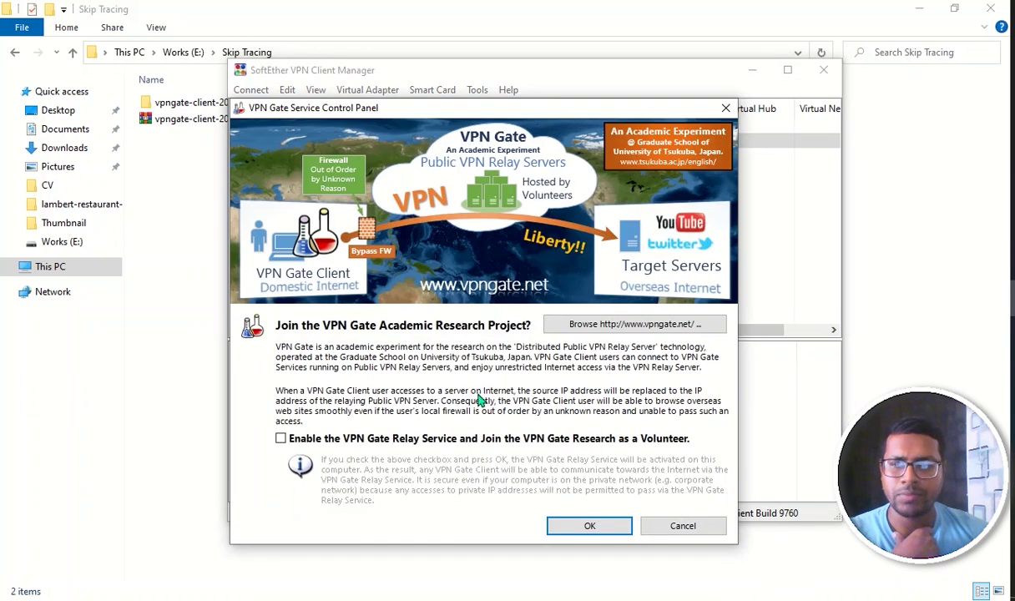
pyautogui.click(588, 526)
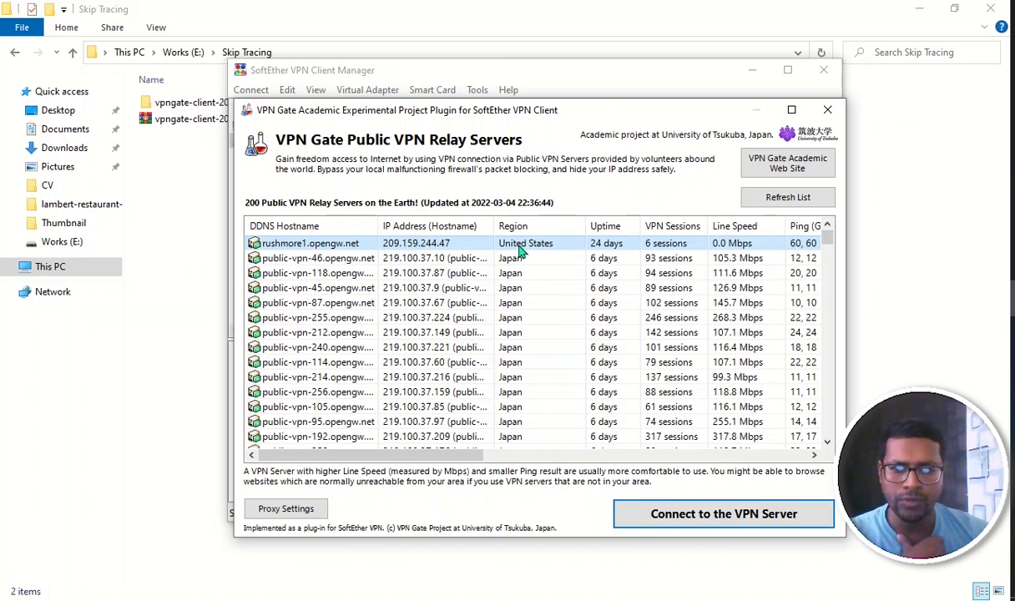
pyautogui.click(744, 522)
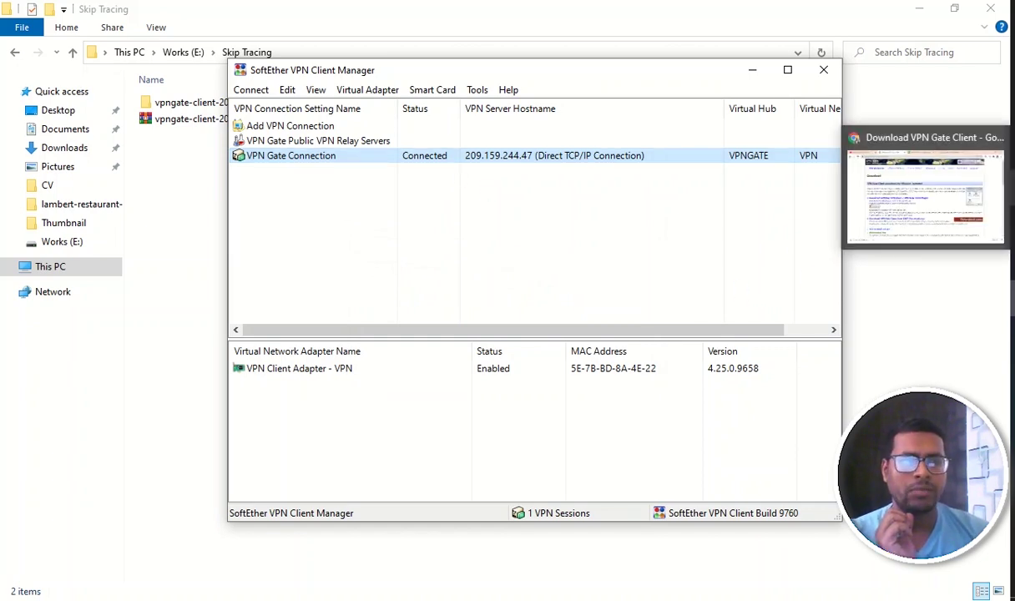
# Switch to Chrome, open the USPhoneBook site from the "usphonebook" Google results and go to its address search.
pyautogui.click(919, 175)
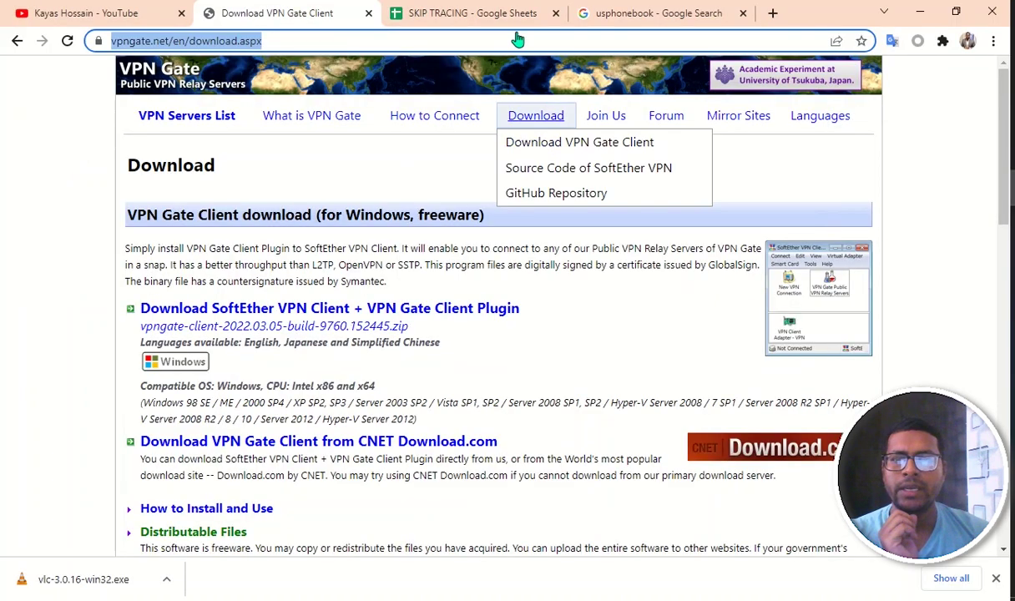
pyautogui.click(120, 11)
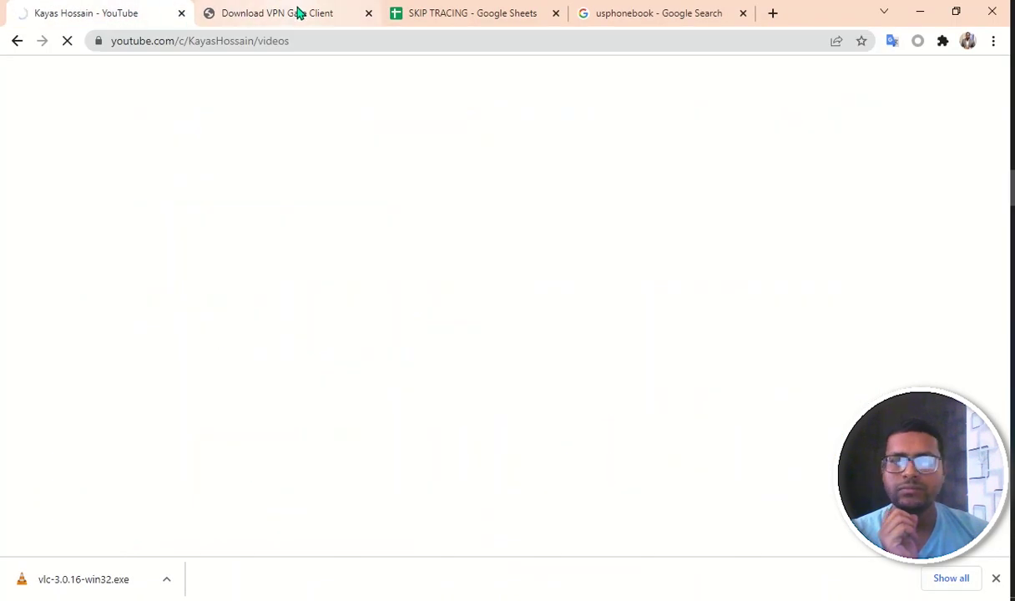
pyautogui.click(678, 16)
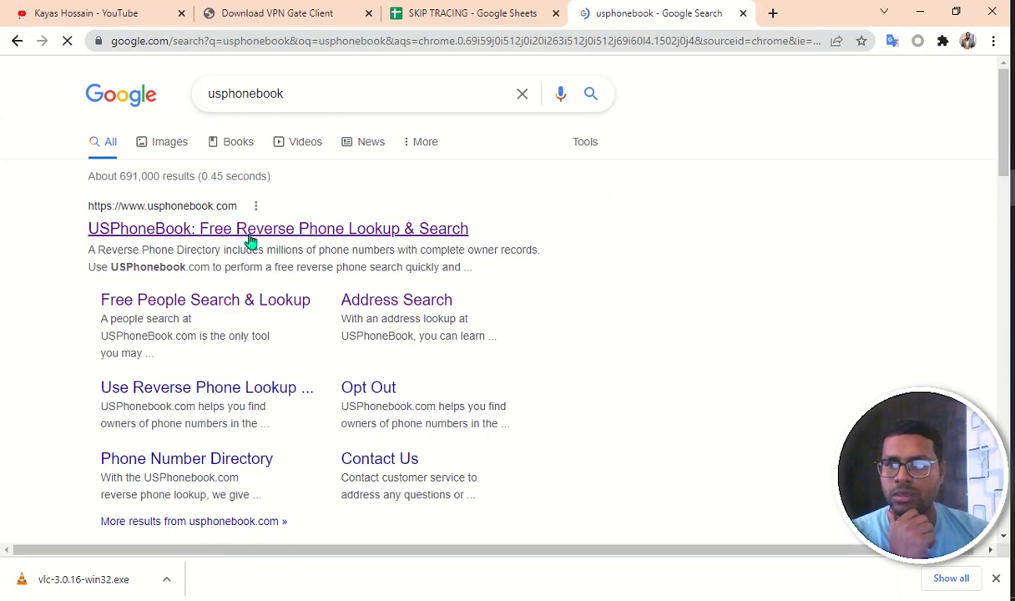
pyautogui.click(273, 230)
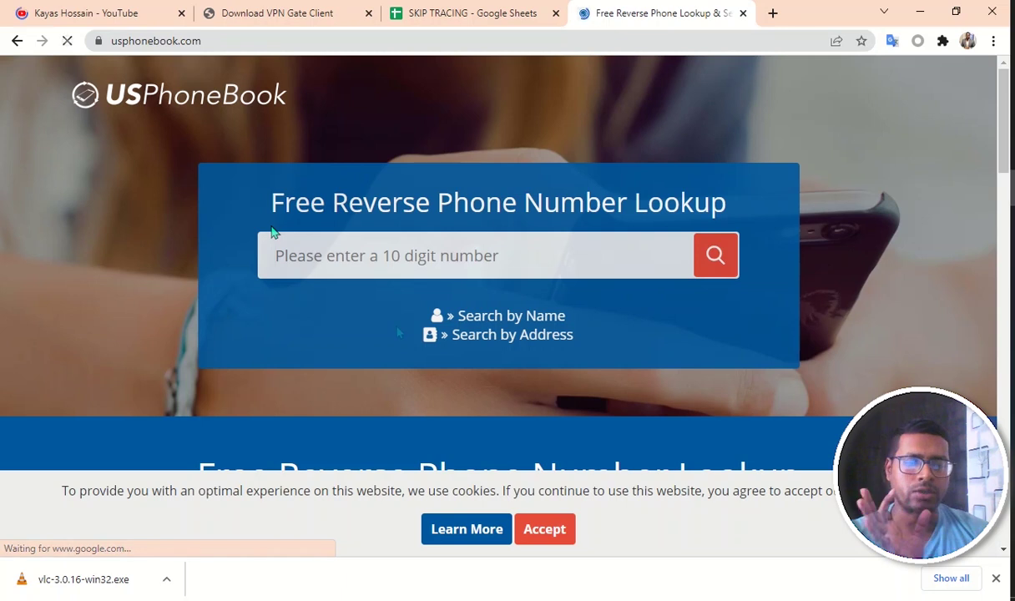
pyautogui.click(520, 335)
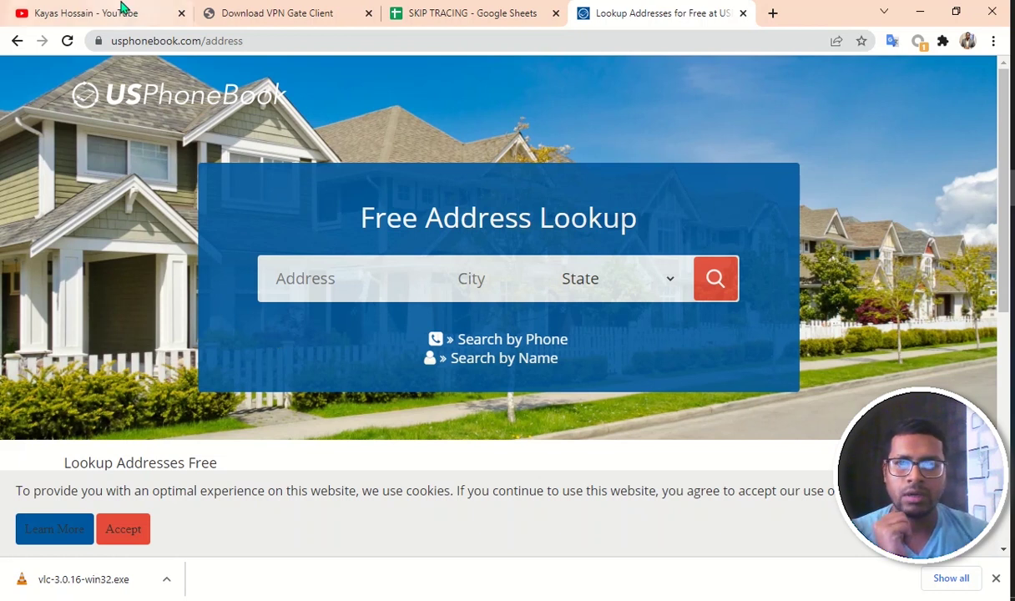
# Copy the street address from cell A7 of the SKIP TRACING Owner sheet into the Address field of USPhoneBook's Free Address Lookup.
pyautogui.click(447, 13)
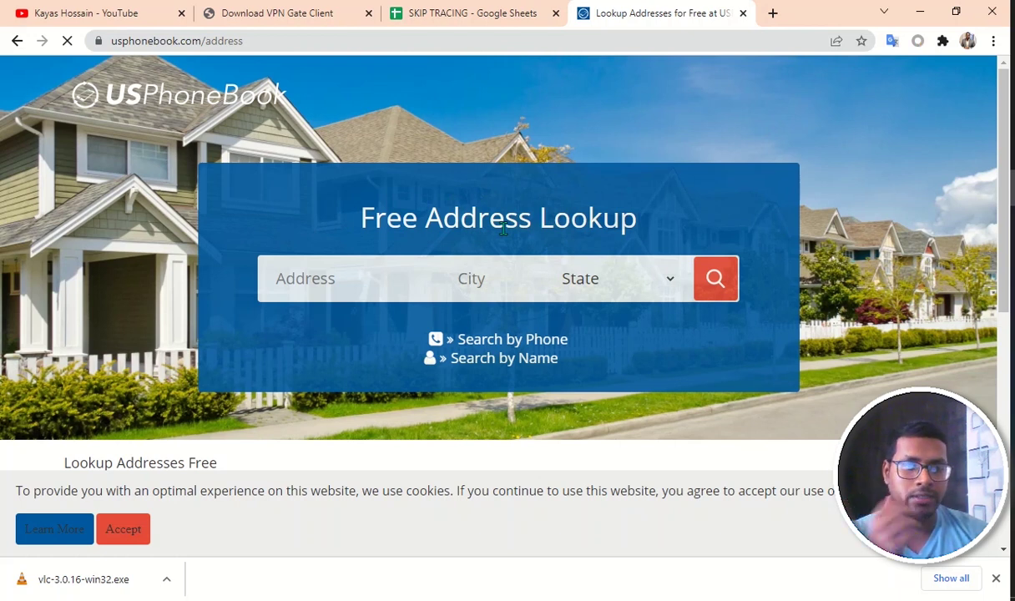
pyautogui.click(437, 13)
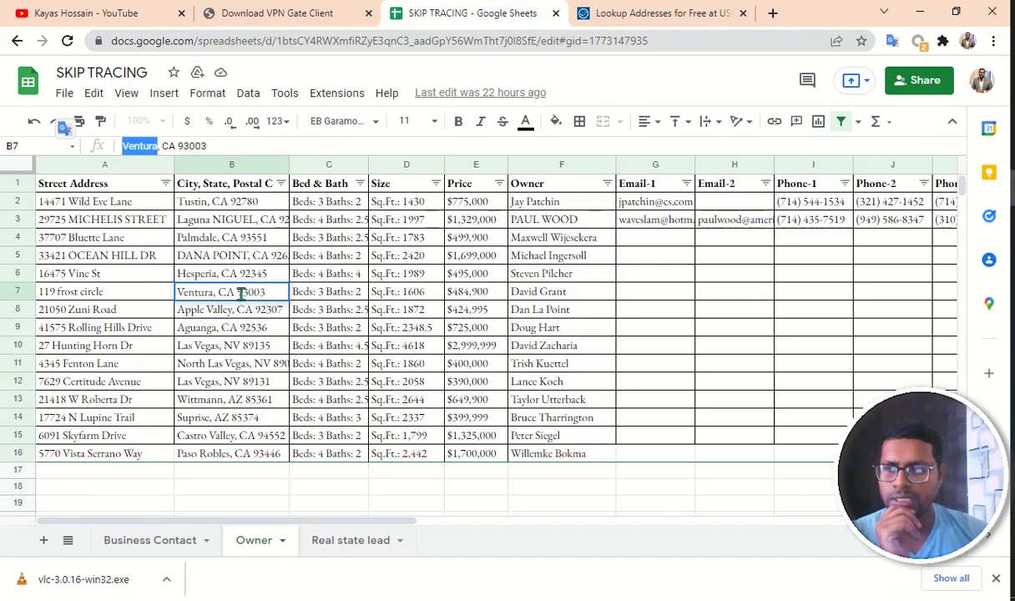
pyautogui.click(96, 293)
pyautogui.hotkey('ctrl', 'c')
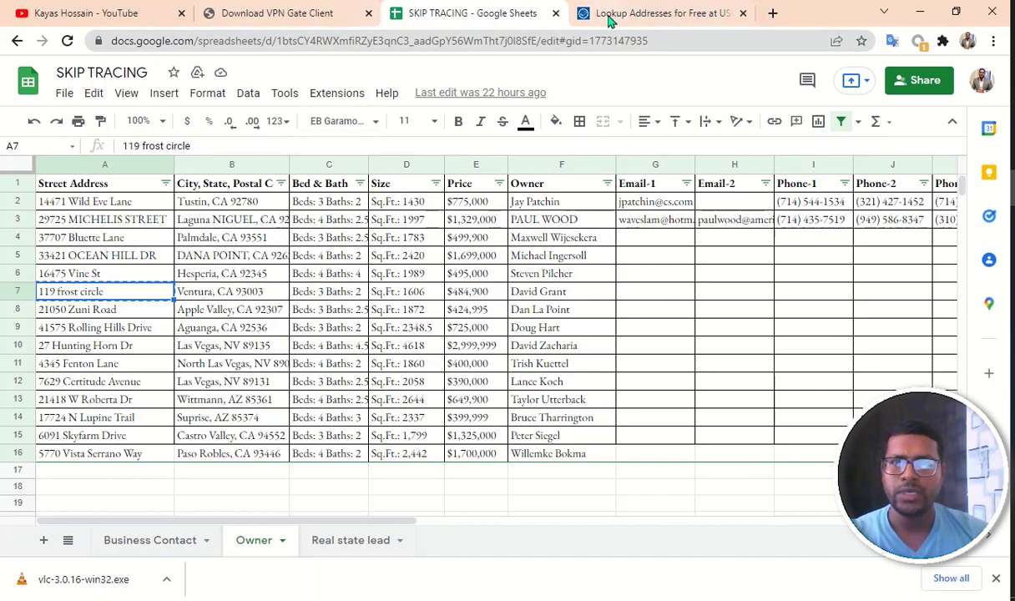
pyautogui.click(639, 14)
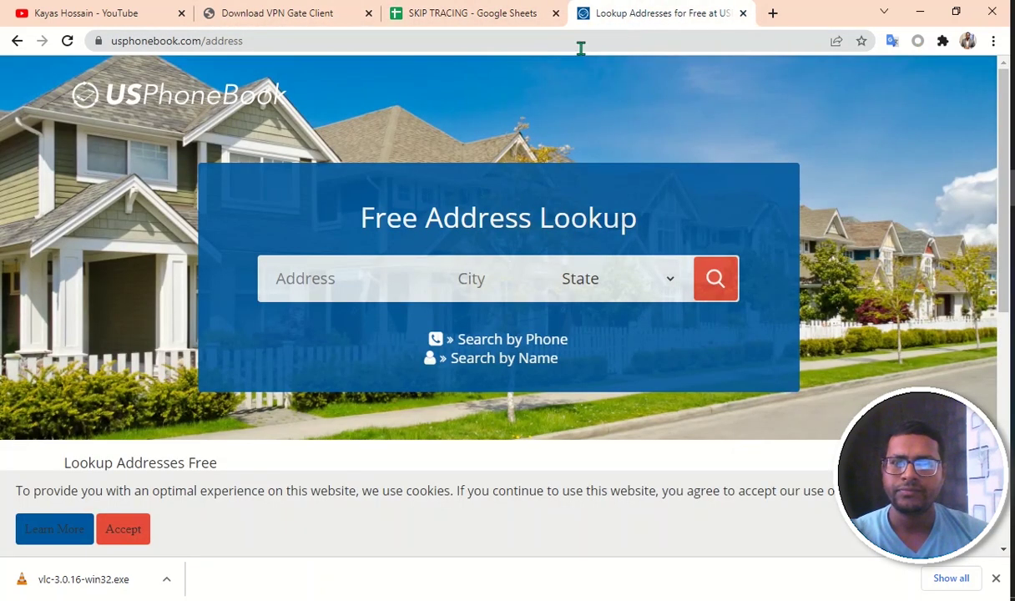
pyautogui.click(333, 273)
pyautogui.hotkey('ctrl', 'v')
# Copy only the city name from cell B7 of the SKIP TRACING Owner sheet into the City field of USPhoneBook's Free Address Lookup.
pyautogui.click(494, 19)
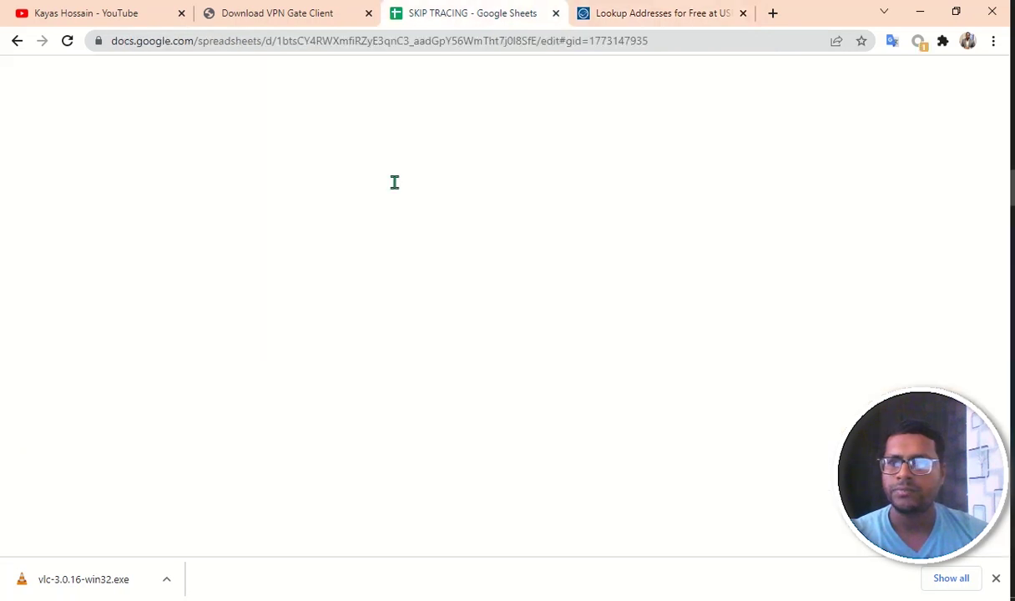
pyautogui.click(207, 294)
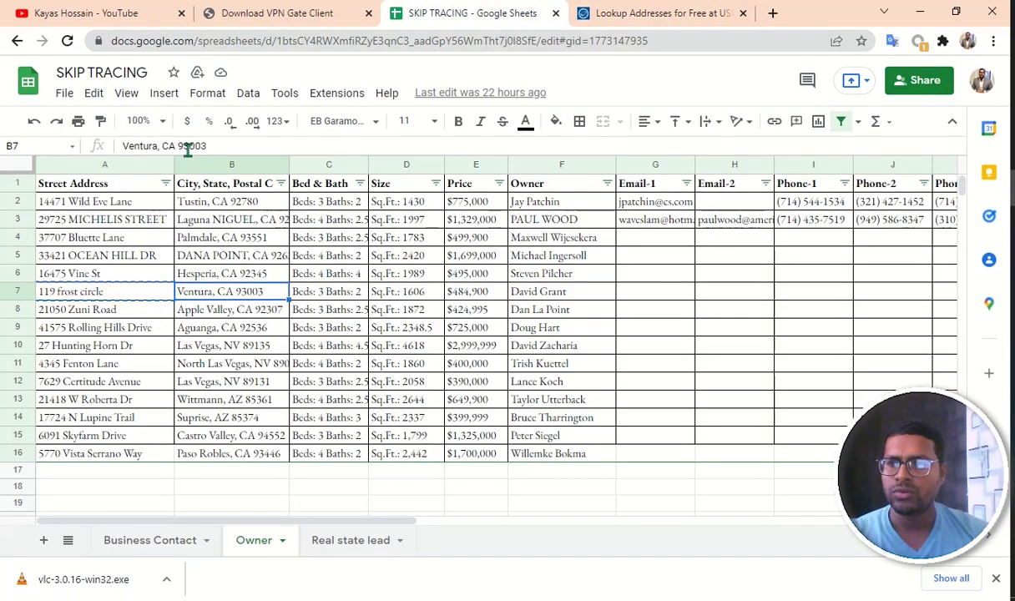
pyautogui.click(145, 147)
pyautogui.doubleClick(144, 147)
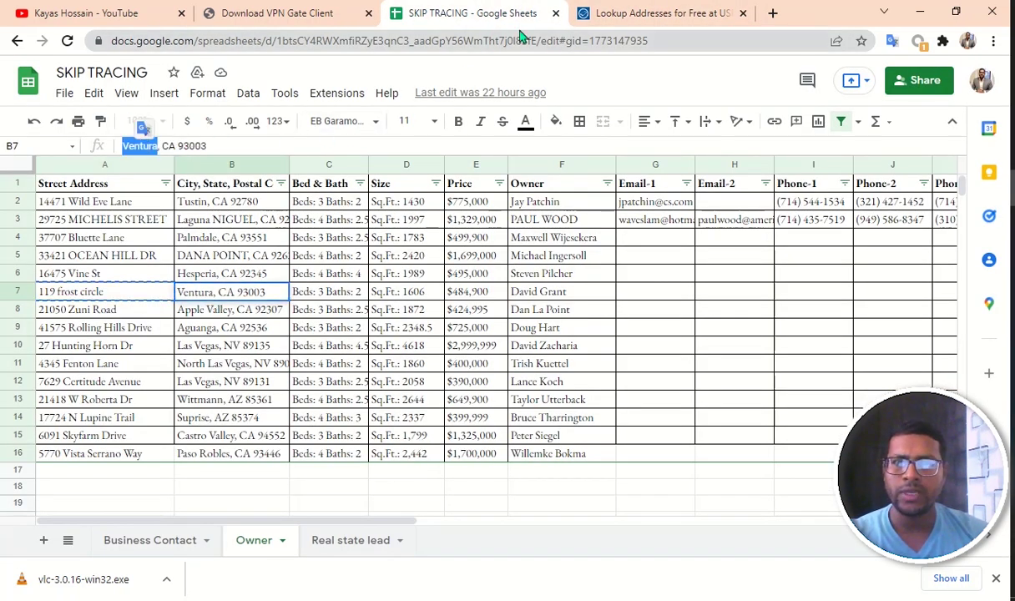
pyautogui.click(634, 12)
pyautogui.click(494, 268)
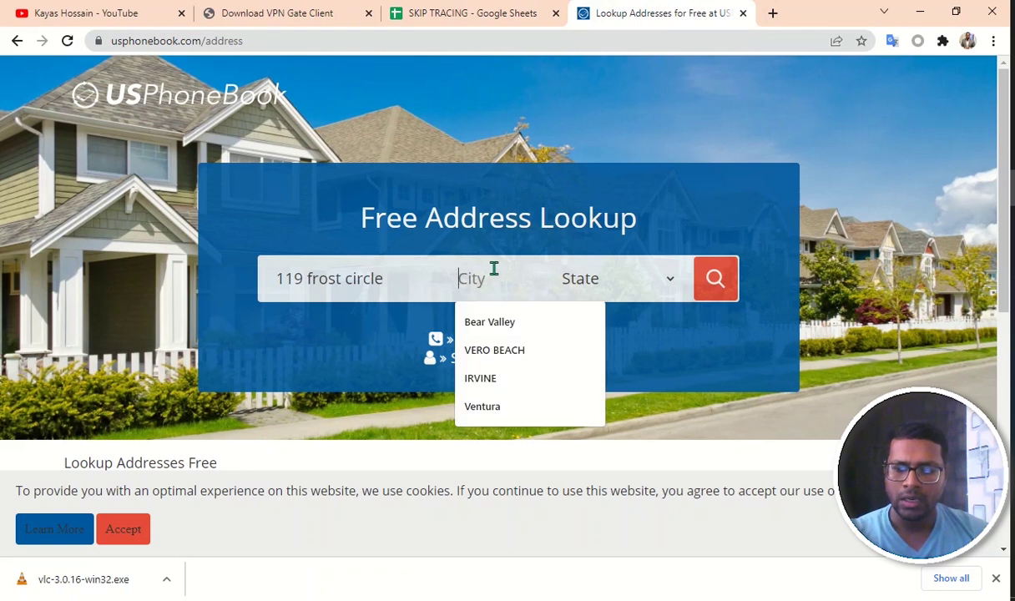
pyautogui.hotkey('ctrl', 'v')
# Set the state to California and run the address lookup.
pyautogui.click(628, 284)
pyautogui.click(603, 422)
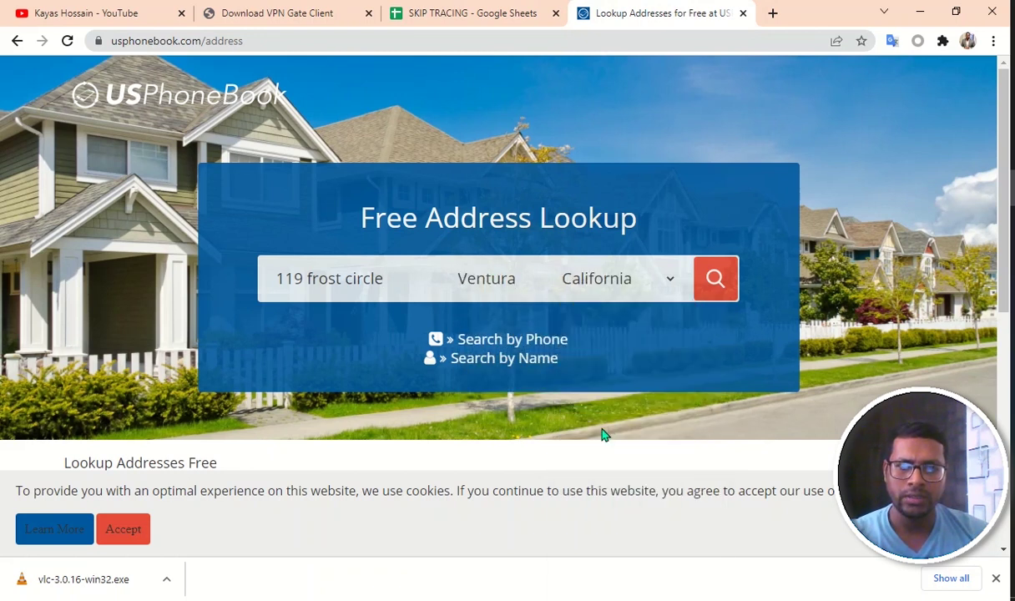
pyautogui.click(716, 278)
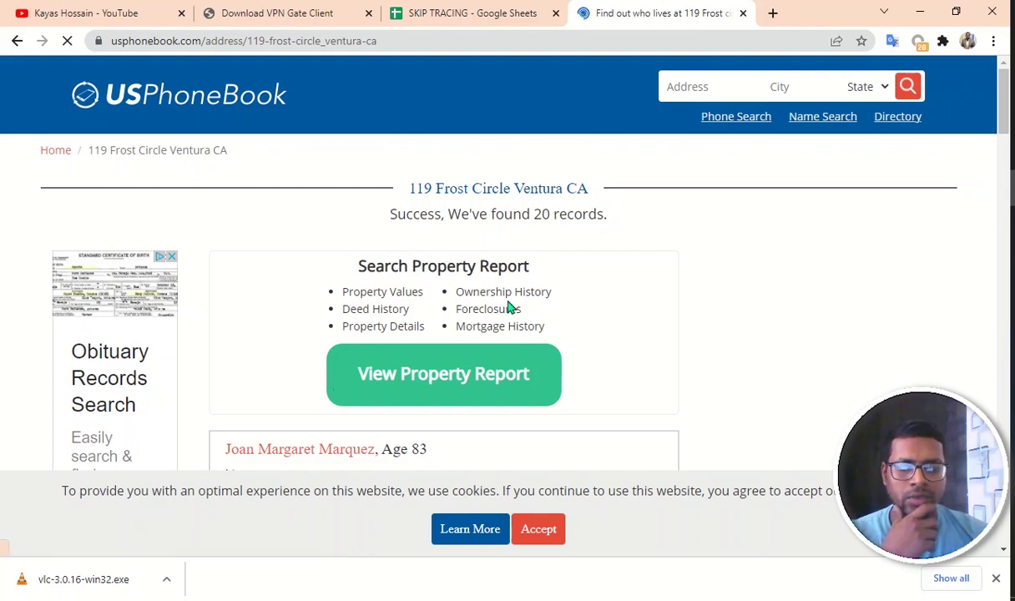
# Compare the people listed in the USPhoneBook address results with the owner name in cell F7 of the SKIP TRACING sheet.
pyautogui.scroll(-2, 465, 284)
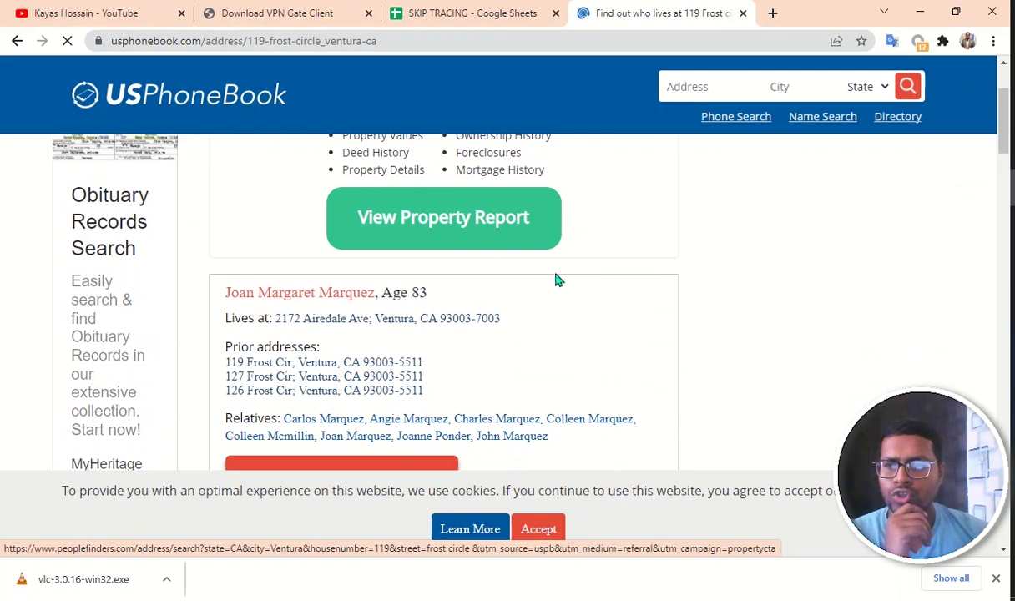
pyautogui.scroll(1, 534, 284)
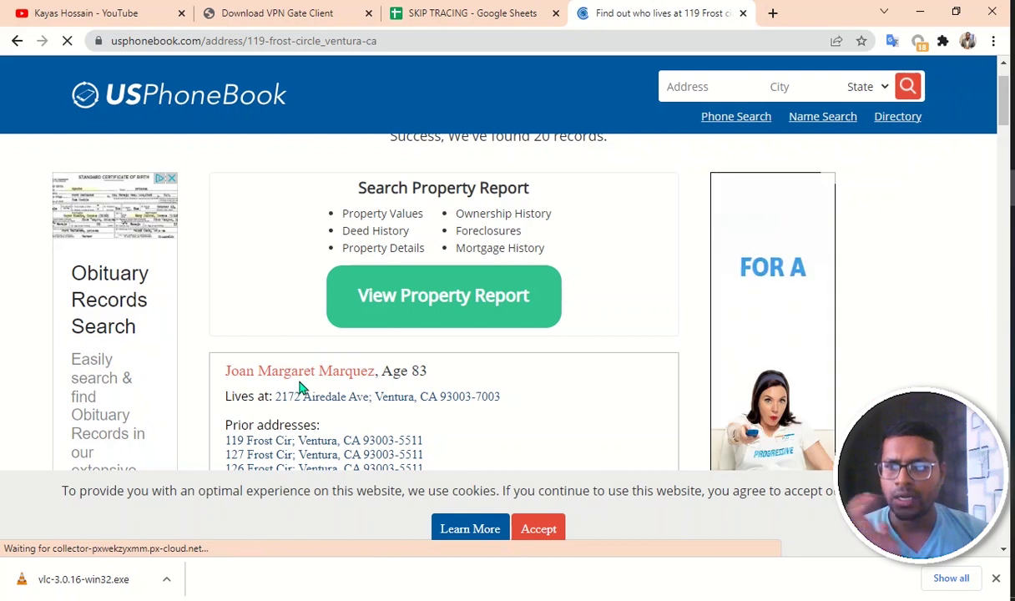
pyautogui.click(466, 20)
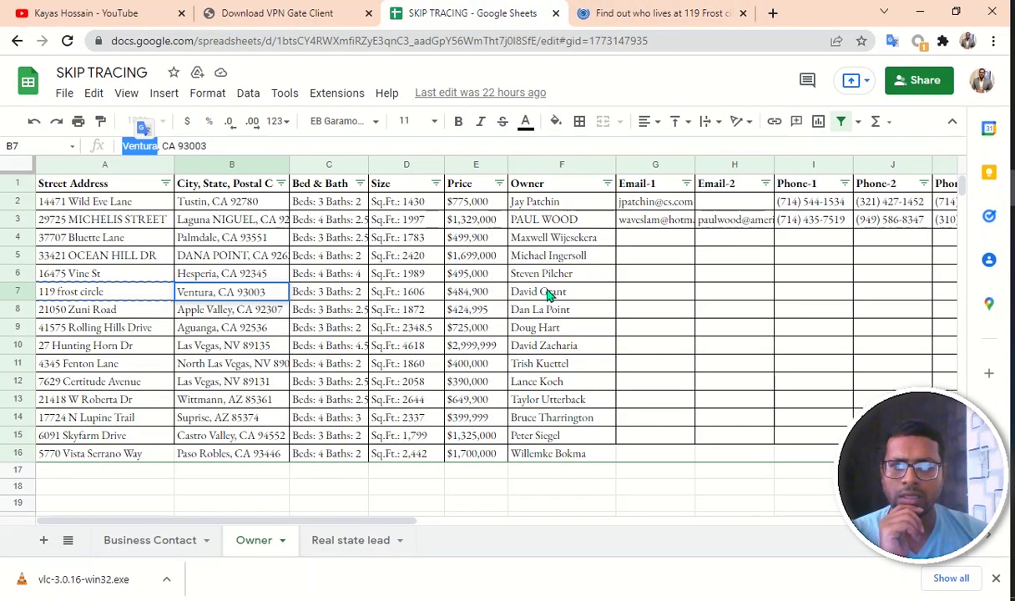
pyautogui.click(551, 299)
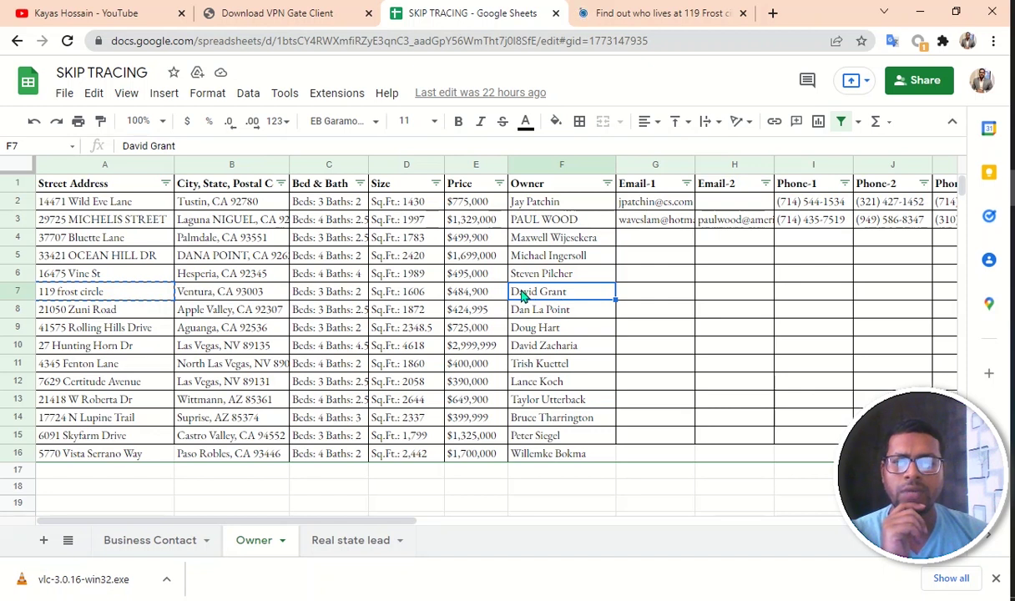
pyautogui.click(623, 14)
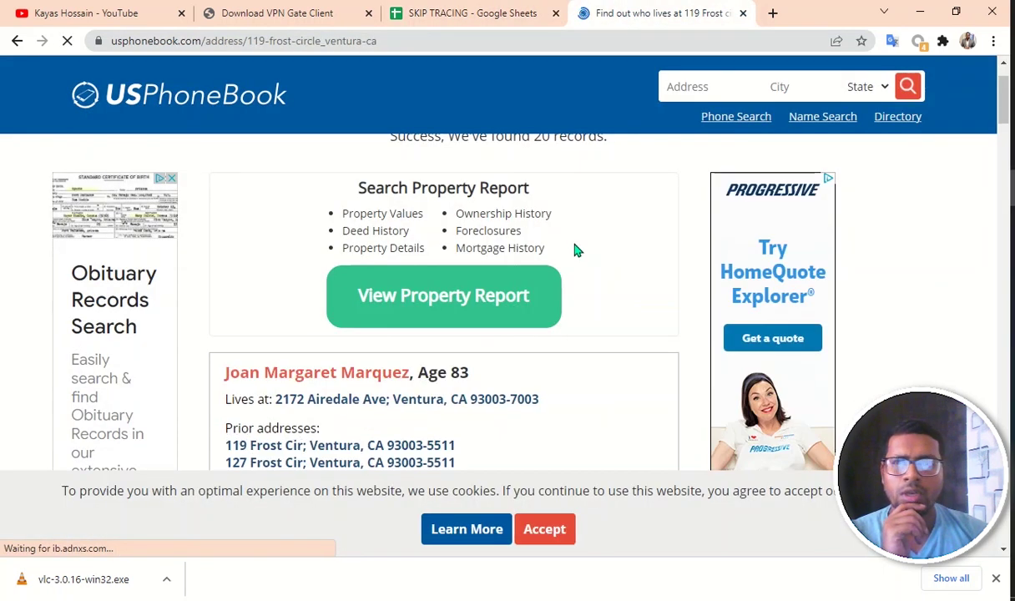
pyautogui.scroll(1, 447, 261)
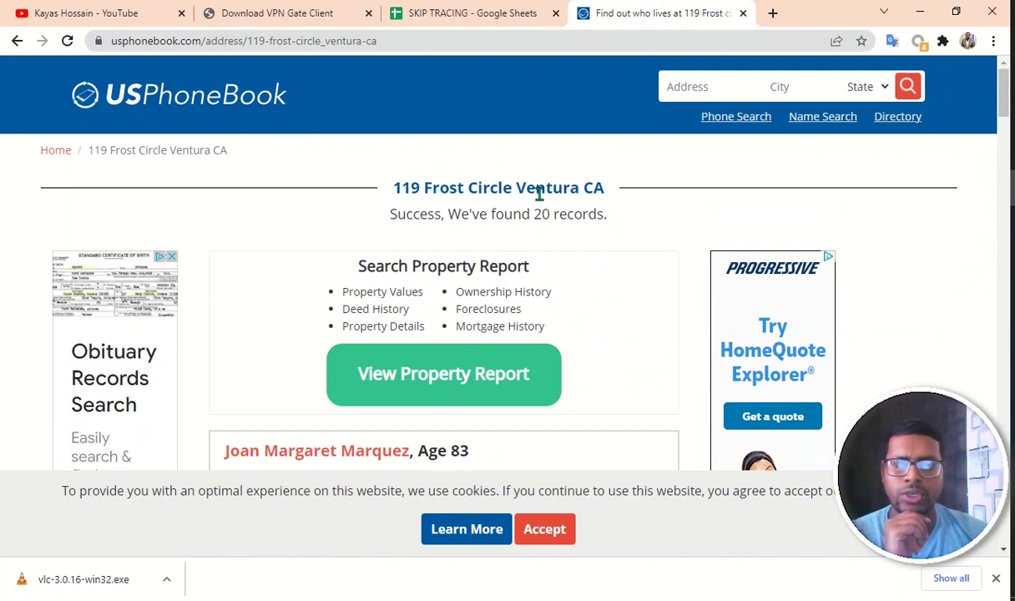
pyautogui.click(443, 13)
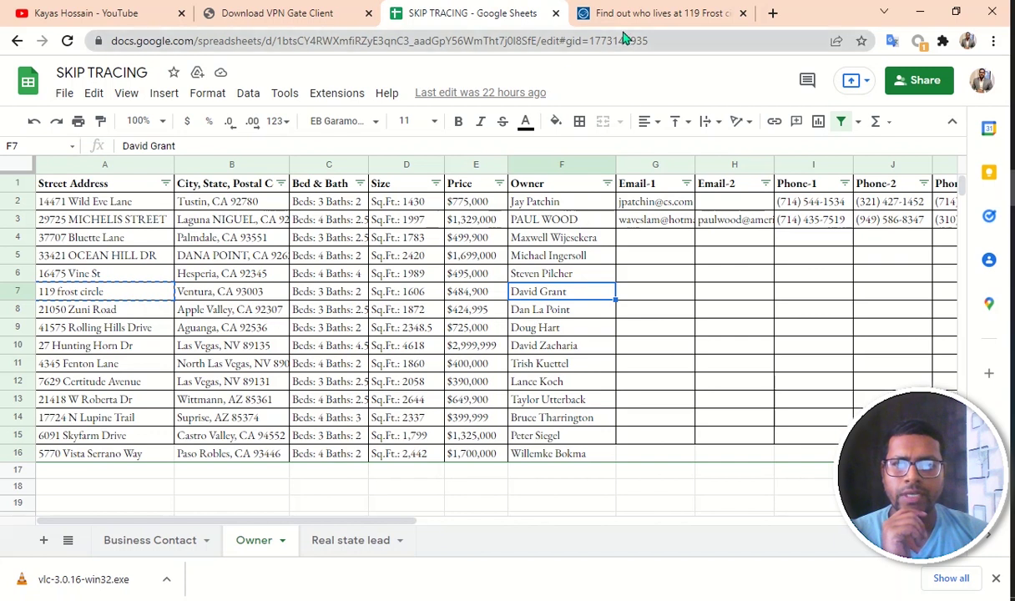
pyautogui.click(647, 14)
pyautogui.scroll(-5, 459, 317)
pyautogui.scroll(-2, 459, 312)
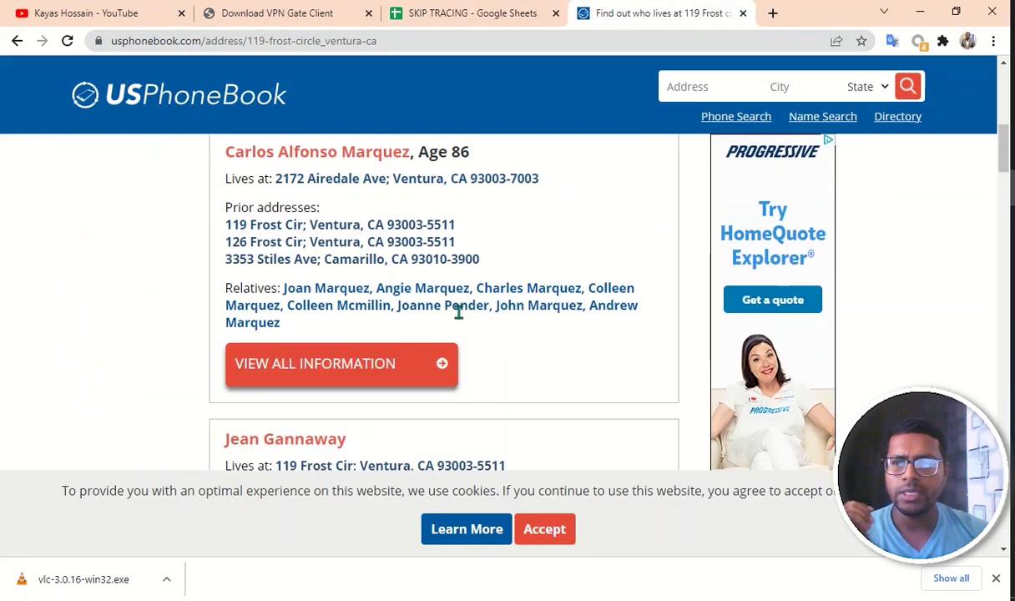
pyautogui.scroll(7, 458, 312)
# Find the owner's first name within the USPhoneBook results page, checking its spelling against cell F7 of the Owner sheet.
pyautogui.hotkey('ctrl', 'f')
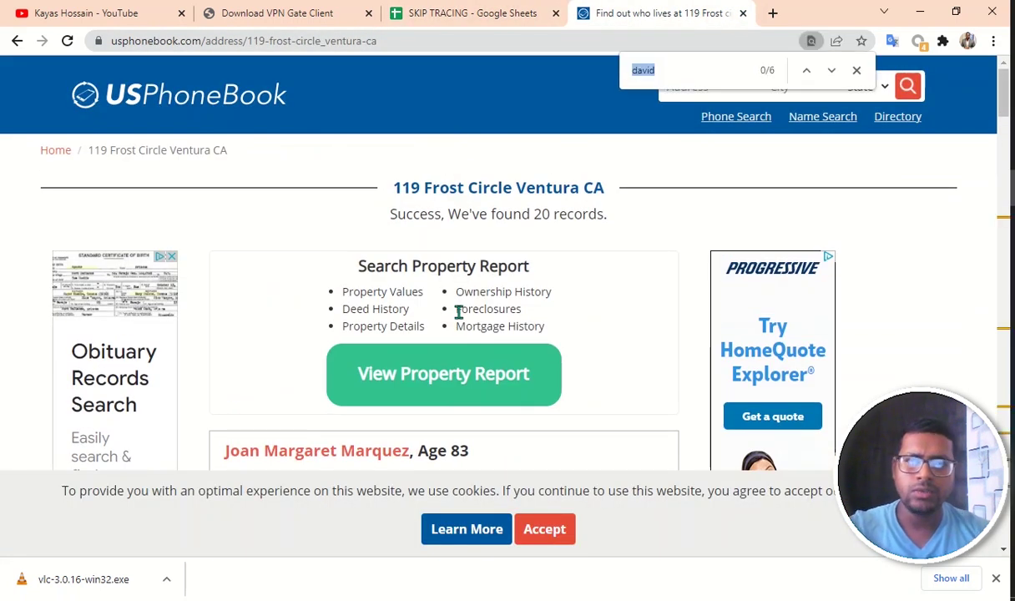
pyautogui.write('da')
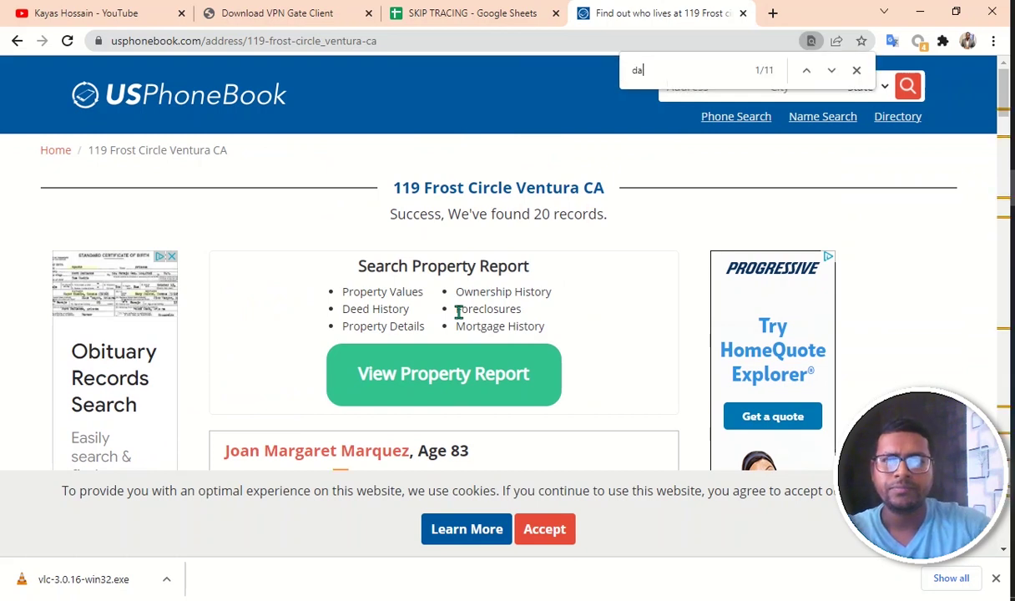
pyautogui.write('bit')
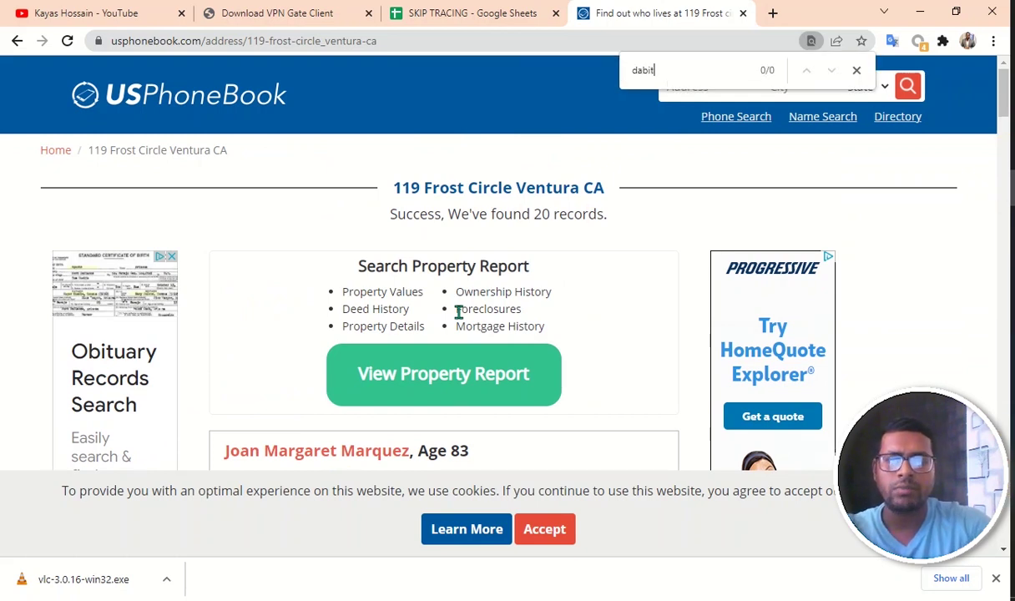
pyautogui.click(435, 15)
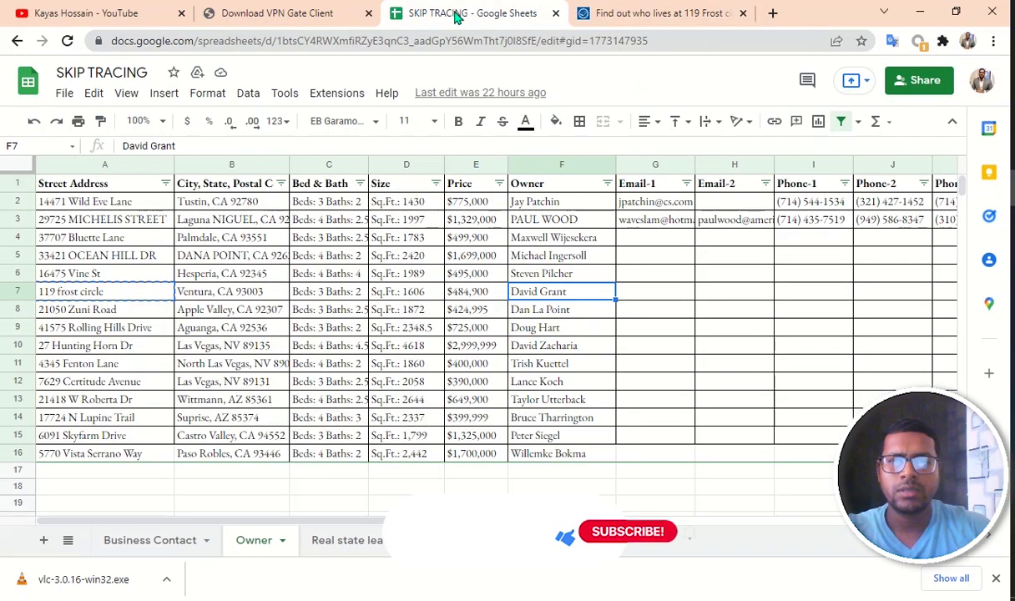
pyautogui.click(710, 10)
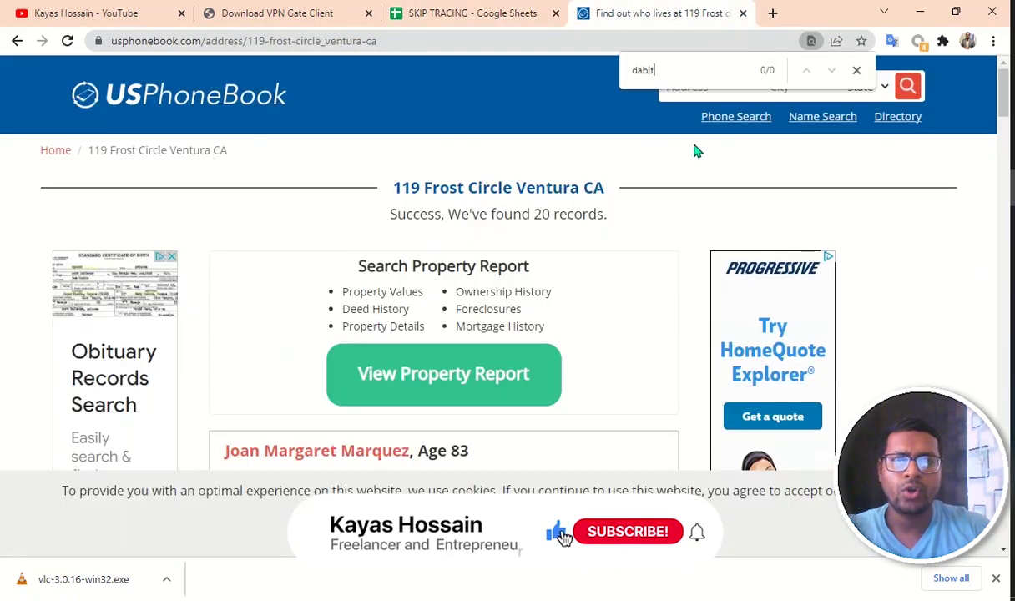
pyautogui.press('BackSpace')
pyautogui.press('BackSpace')
pyautogui.write('vid')
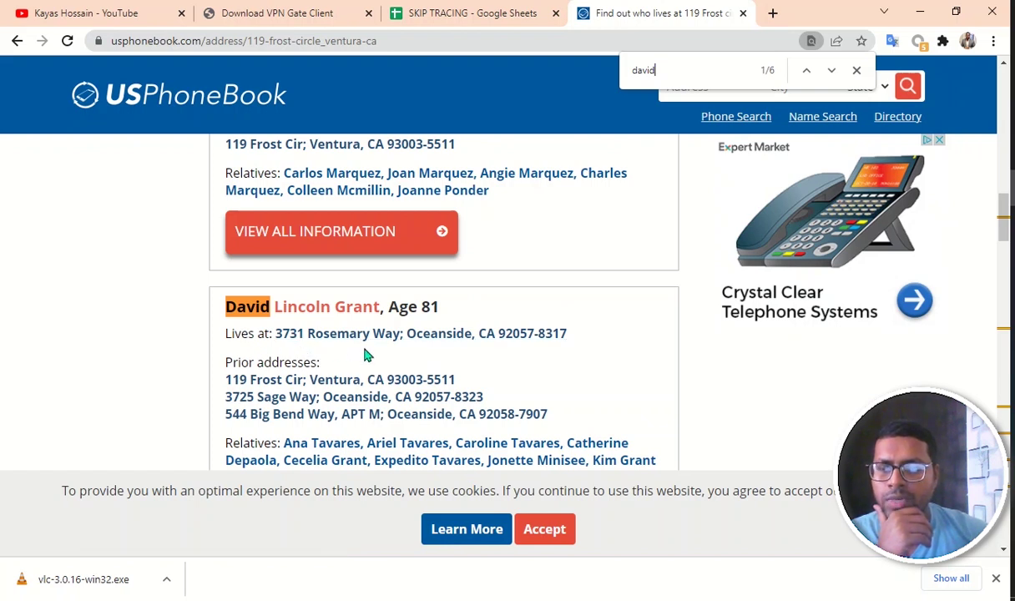
# Check the matching owner record's prior addresses against the address in row 7 of the Owner sheet and open the record's full information.
pyautogui.click(434, 13)
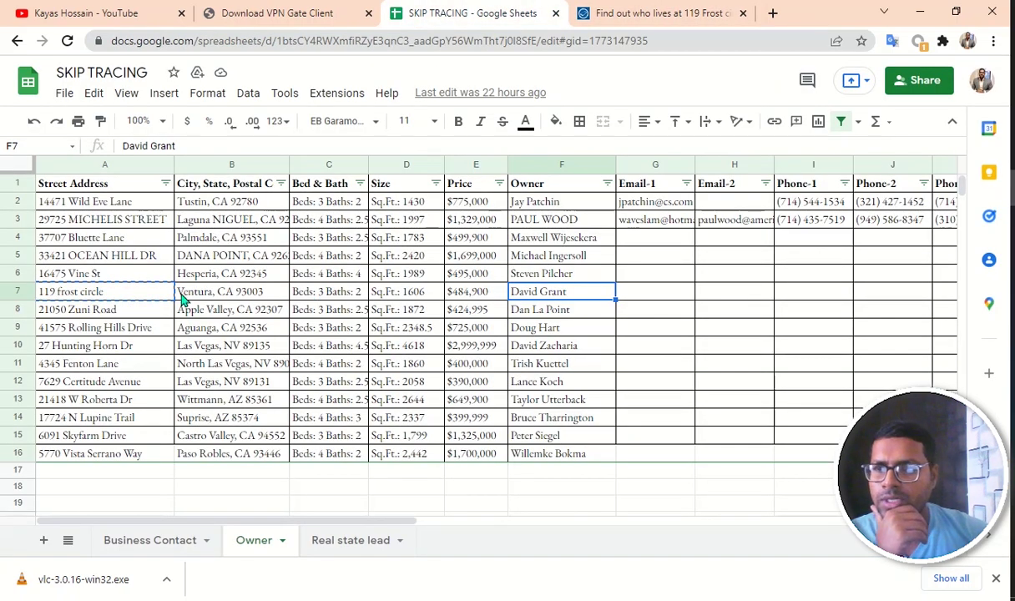
pyautogui.click(647, 14)
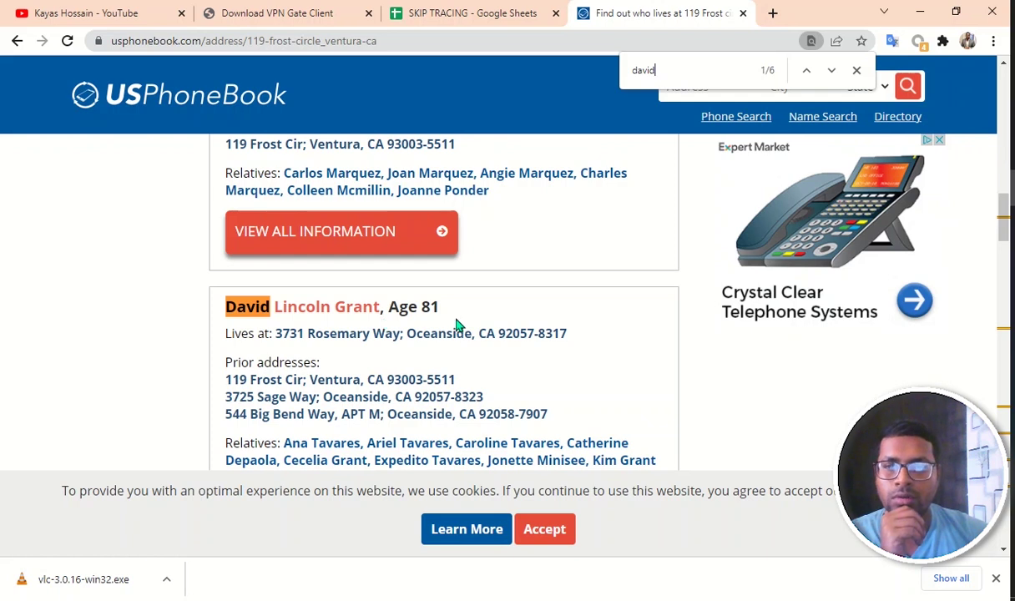
pyautogui.scroll(-1, 460, 329)
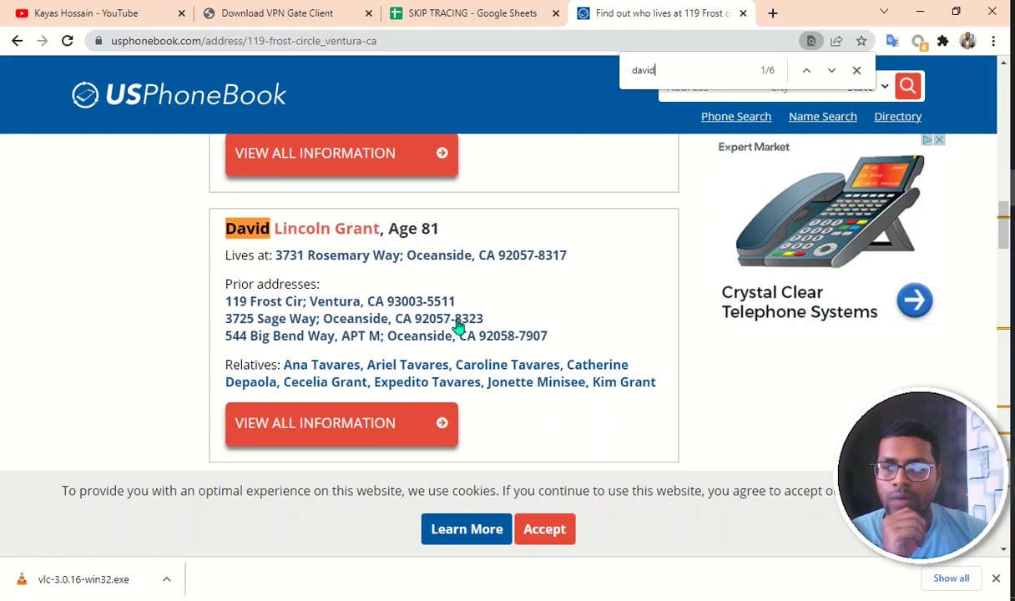
pyautogui.click(355, 422)
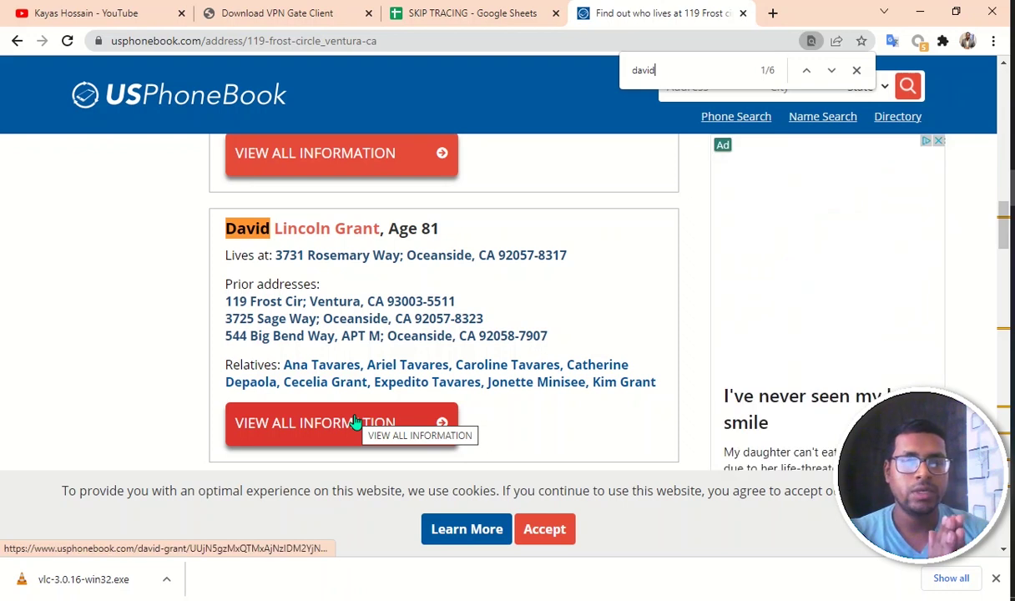